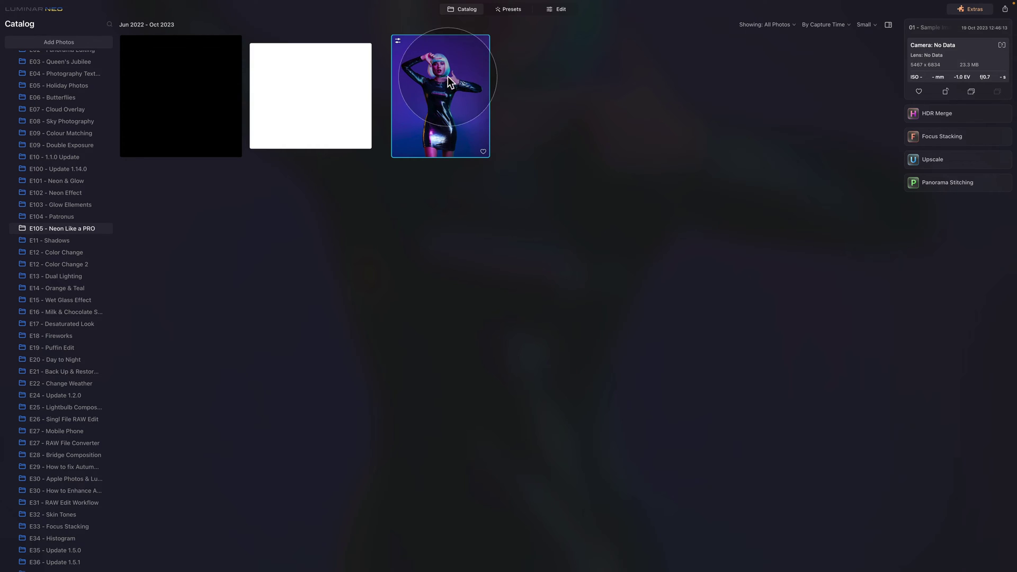
# Check the black and triangle image file details, then open the portrait for editing.
pyautogui.click(167, 94)
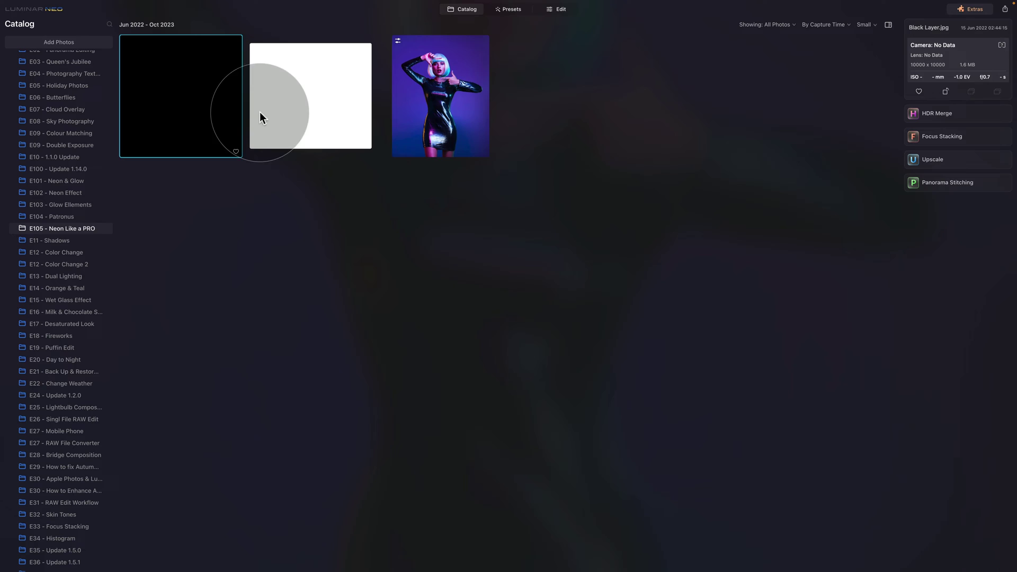
pyautogui.click(299, 100)
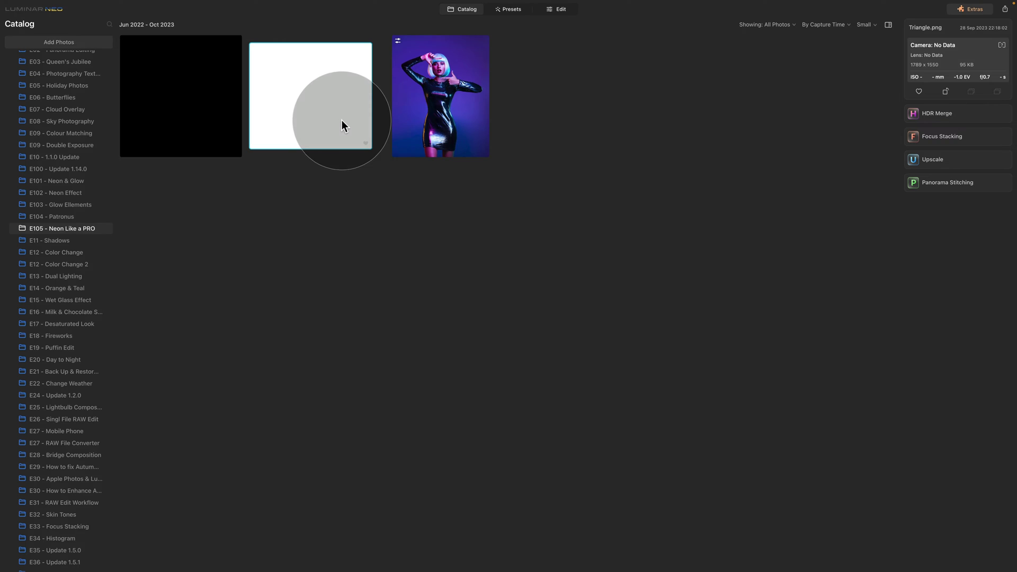
pyautogui.click(449, 79)
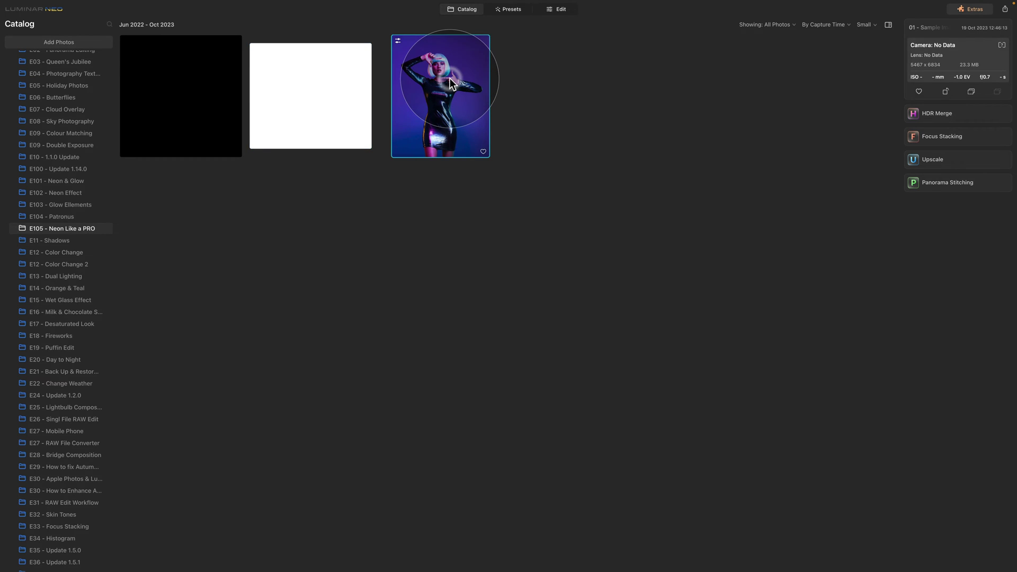
pyautogui.click(565, 11)
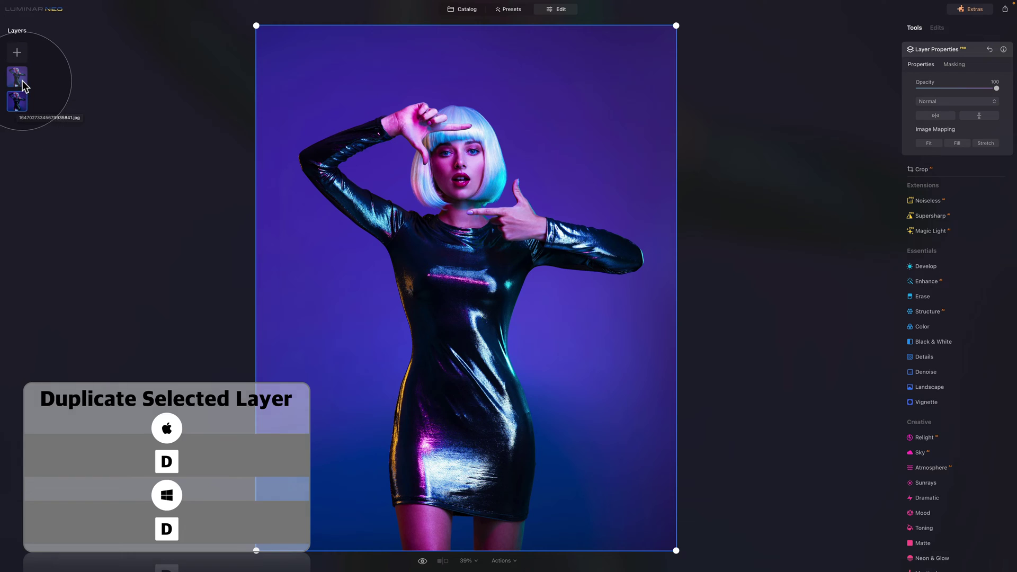
# Select the duplicated top layer and bring up the Neon & Glow settings (Amount 50, Hue 270).
pyautogui.click(17, 78)
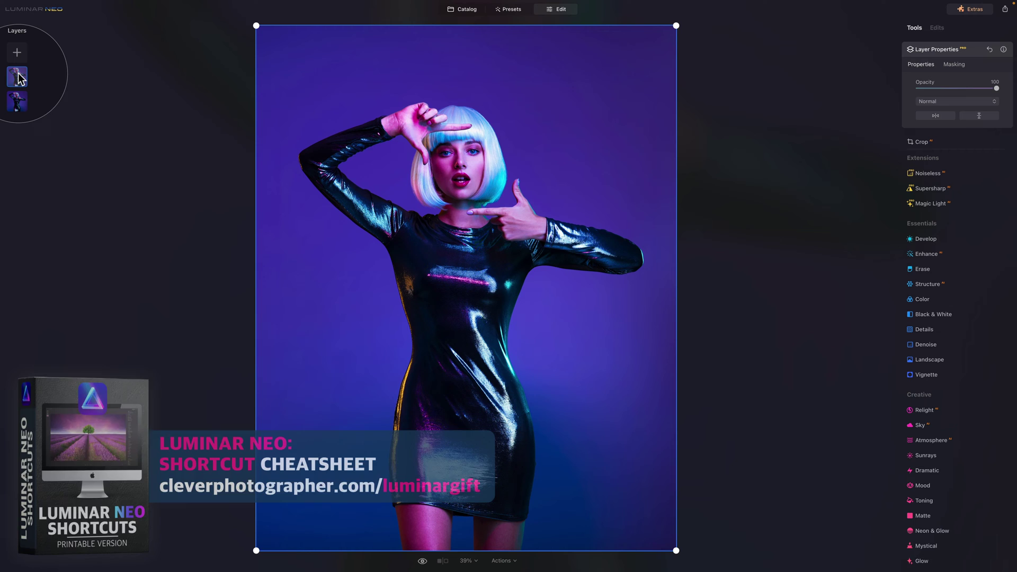
pyautogui.click(629, 319)
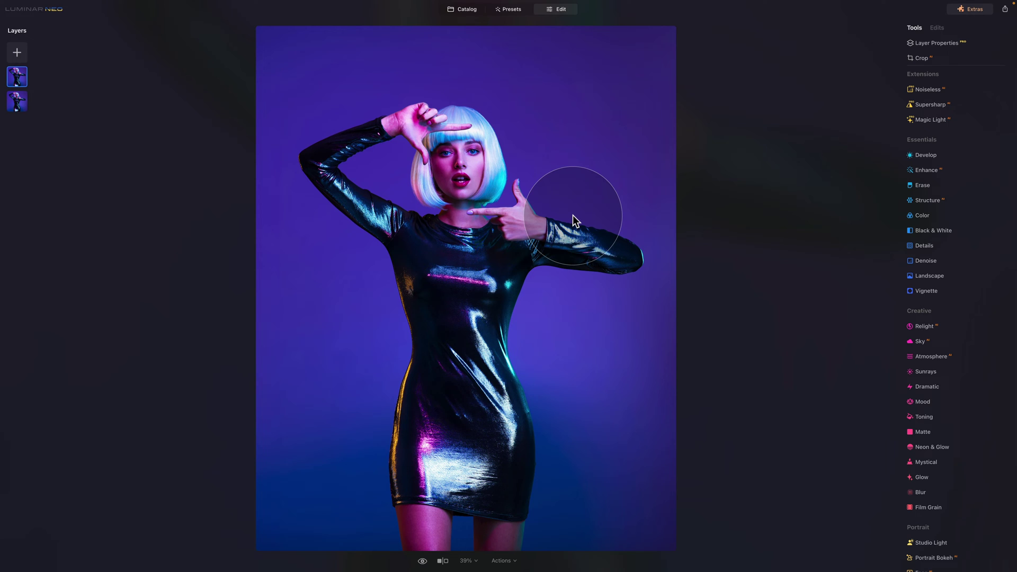
pyautogui.scroll(-3, 941, 256)
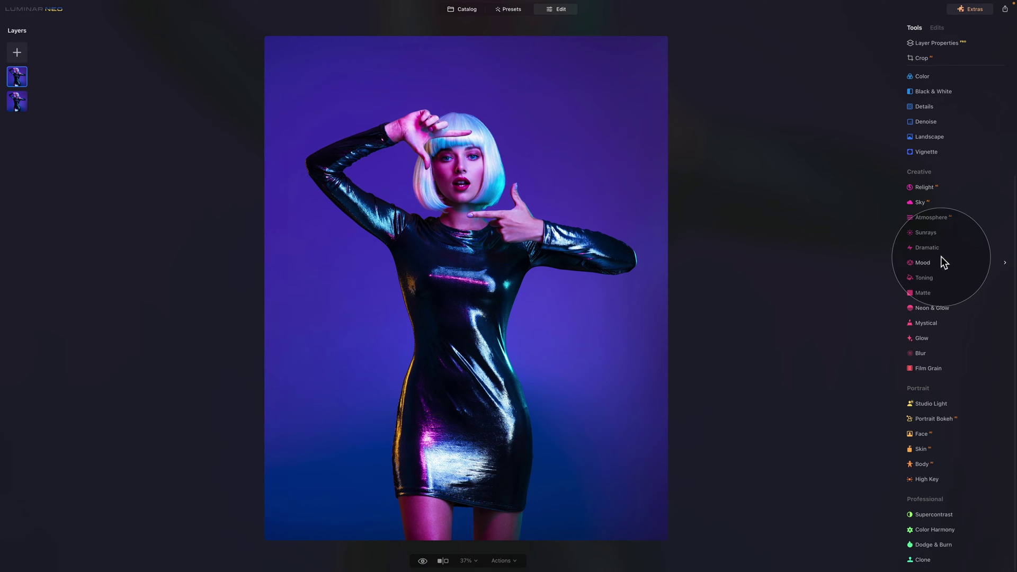
pyautogui.click(946, 307)
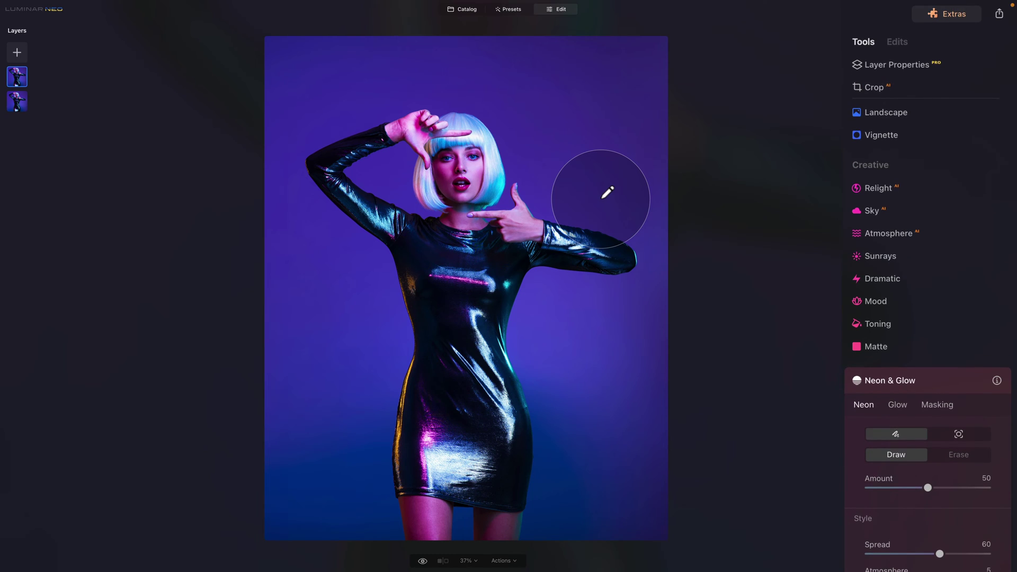
# Close Neon & Glow and load Black Layer.jpg into the layer image library.
pyautogui.click(909, 384)
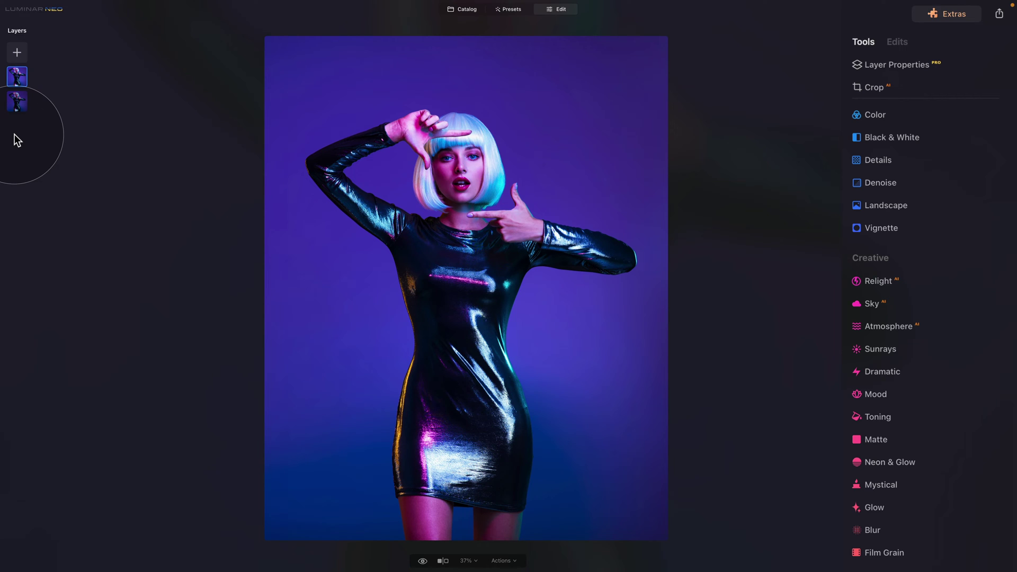
pyautogui.click(17, 52)
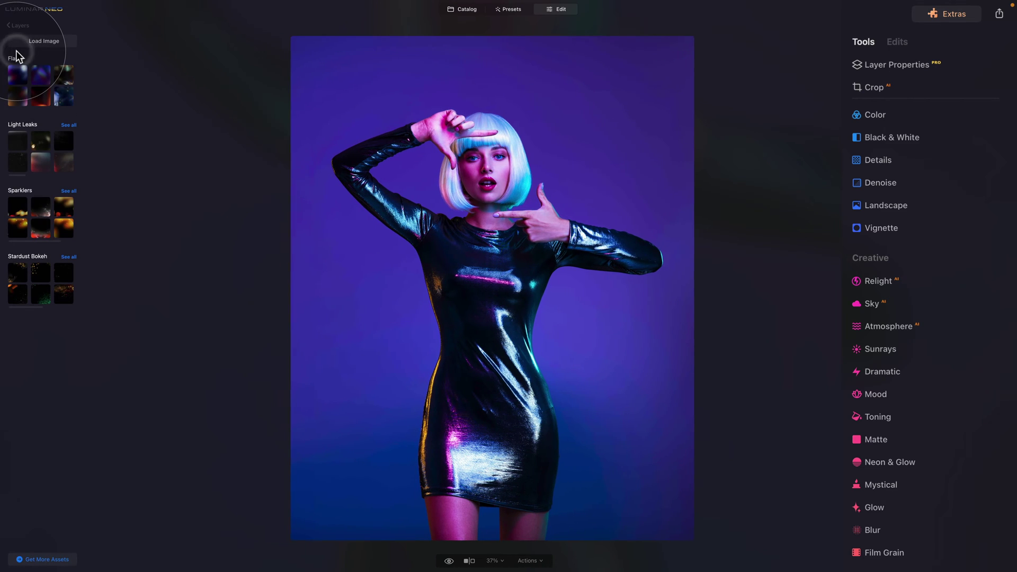
pyautogui.click(53, 42)
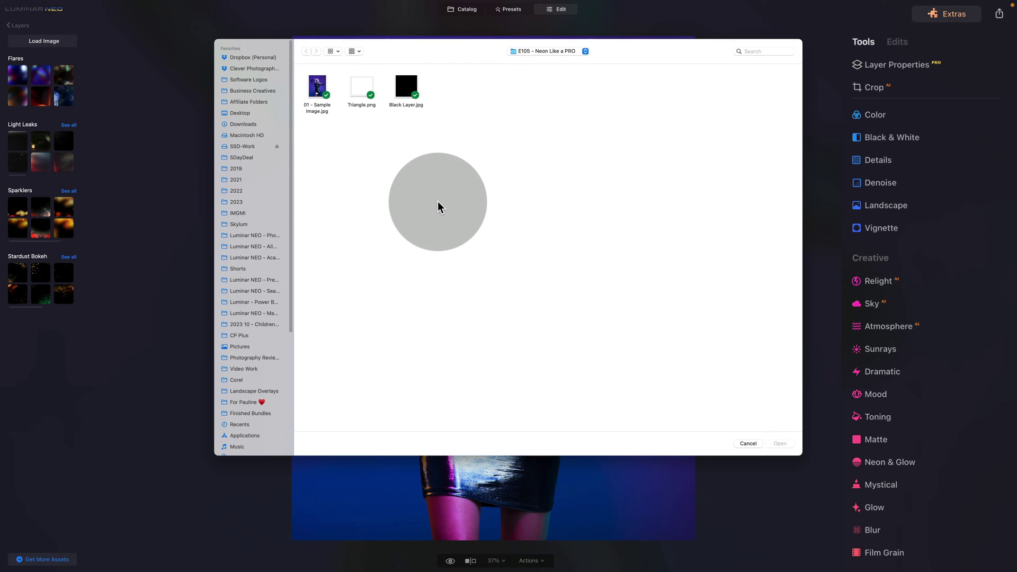
pyautogui.click(405, 85)
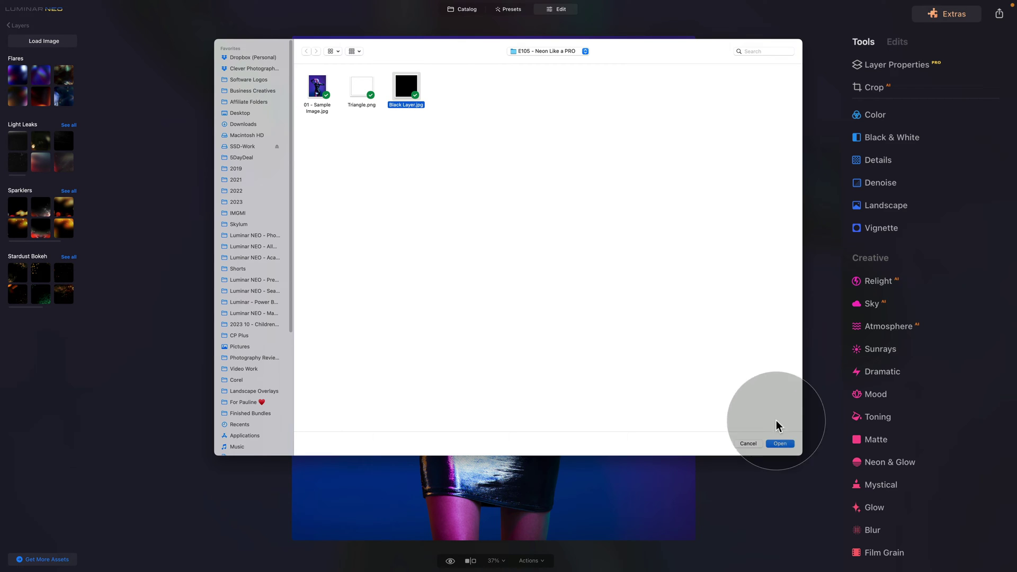
pyautogui.click(773, 443)
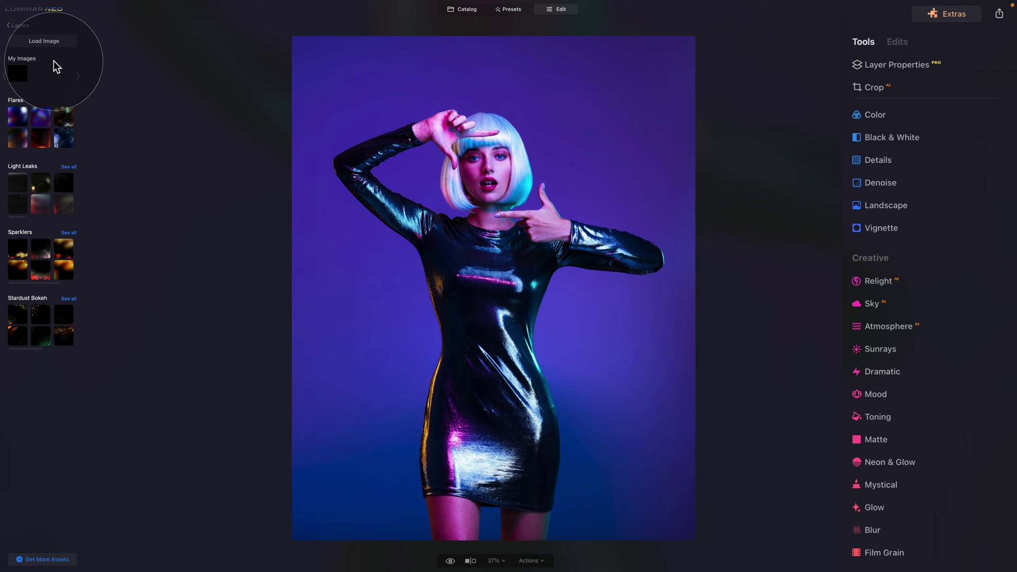
# Load Triangle.png into My Images as well.
pyautogui.click(55, 40)
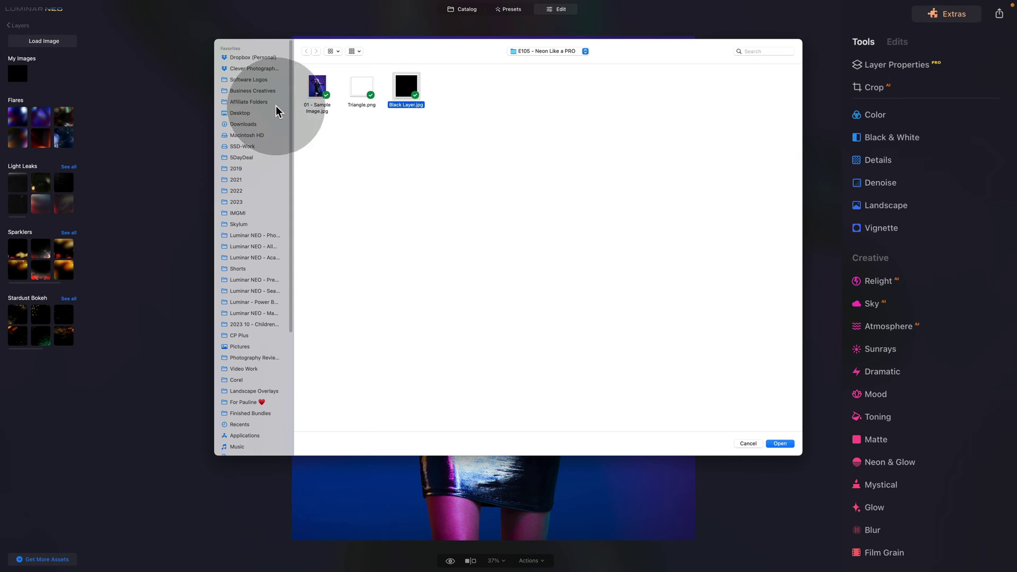
pyautogui.click(361, 86)
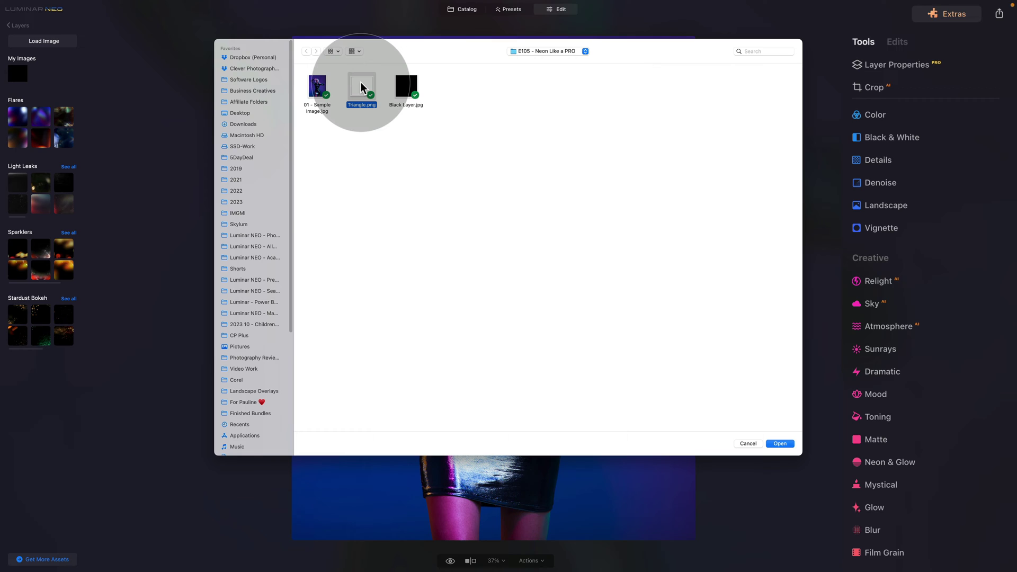
pyautogui.click(780, 444)
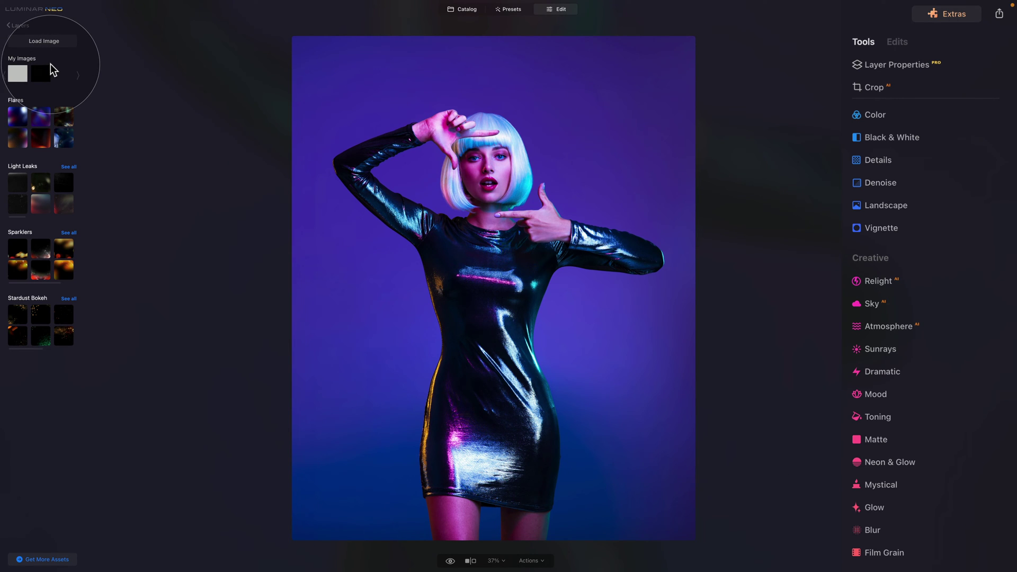
# Add Triangle.png as a layer, fit it, shrink it and move it over her head.
pyautogui.click(23, 74)
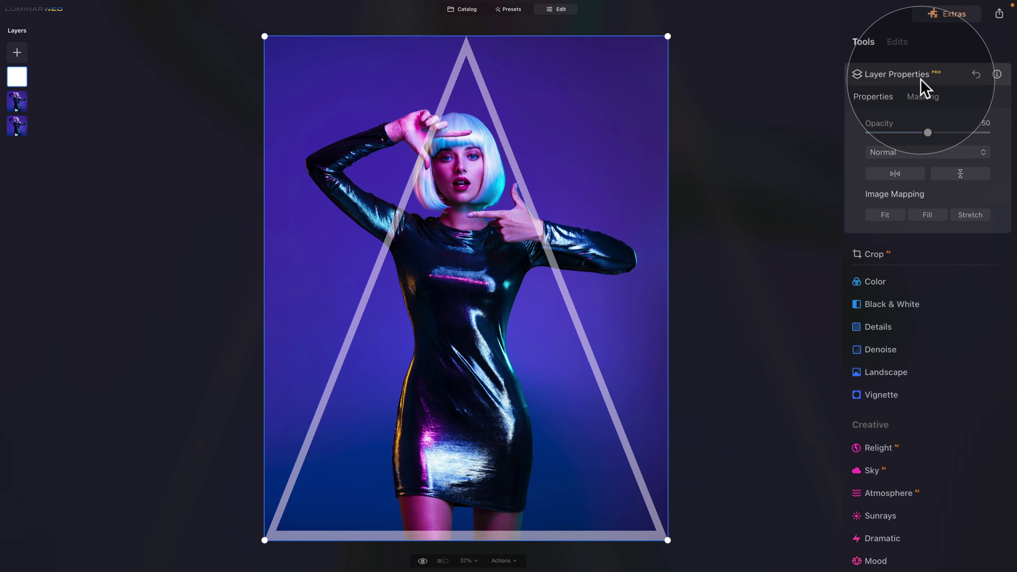
pyautogui.click(882, 214)
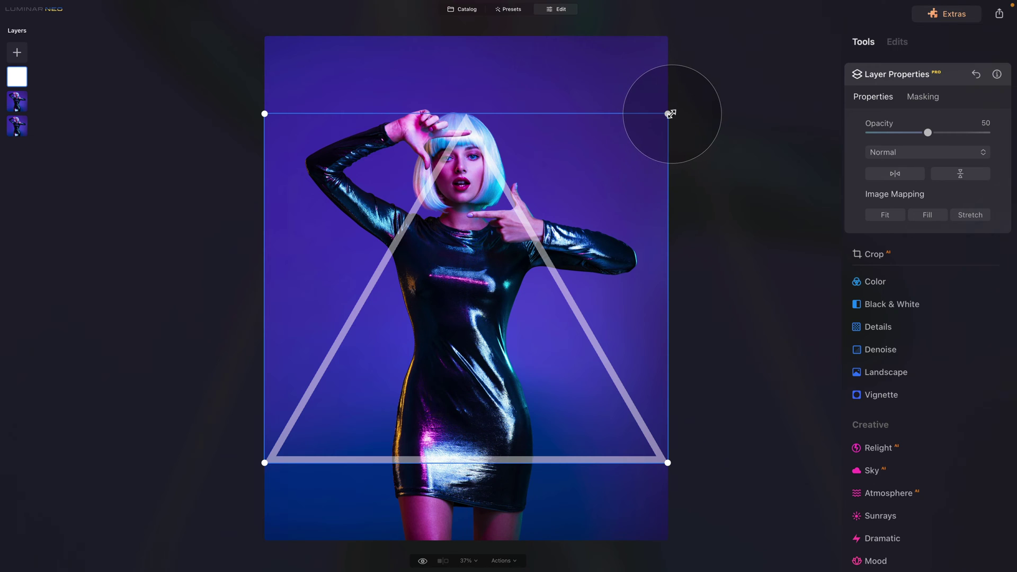
pyautogui.moveTo(669, 113); pyautogui.dragTo(537, 227)
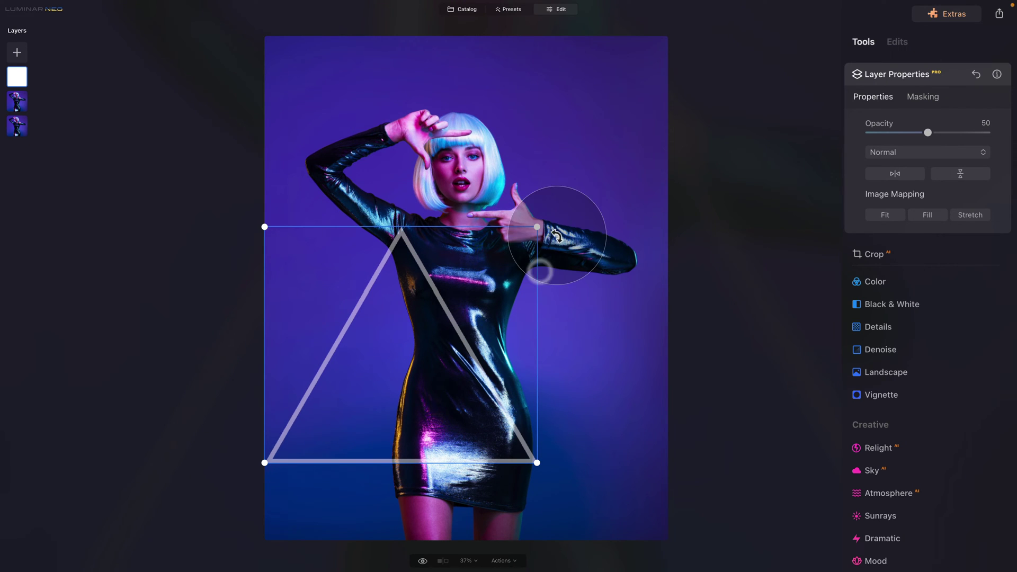
pyautogui.moveTo(493, 318); pyautogui.dragTo(564, 194)
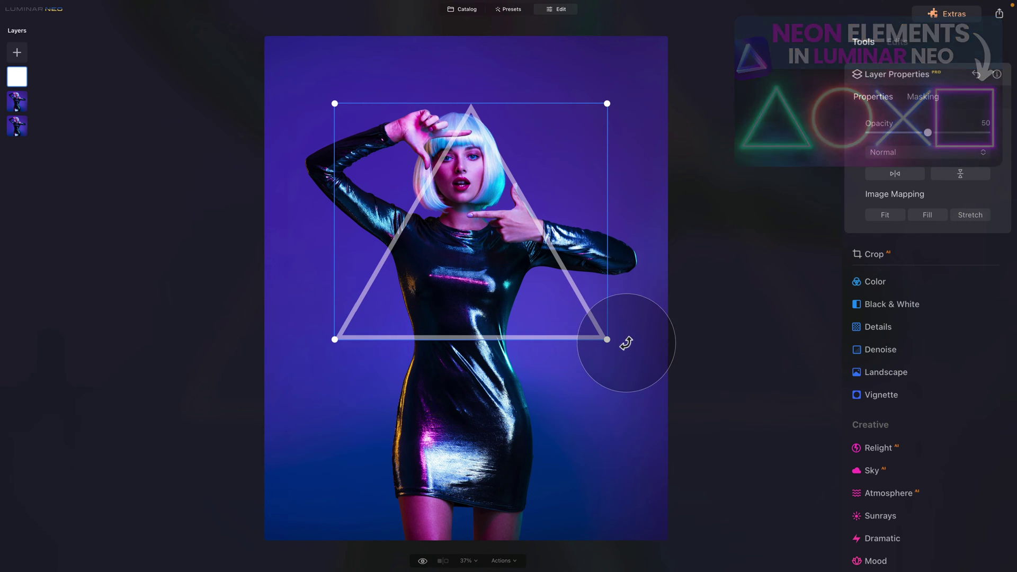
# Rotate the triangle counter-clockwise and fine-tune its angle and position across her body.
pyautogui.moveTo(617, 342); pyautogui.dragTo(636, 297)
pyautogui.moveTo(515, 238); pyautogui.dragTo(499, 226)
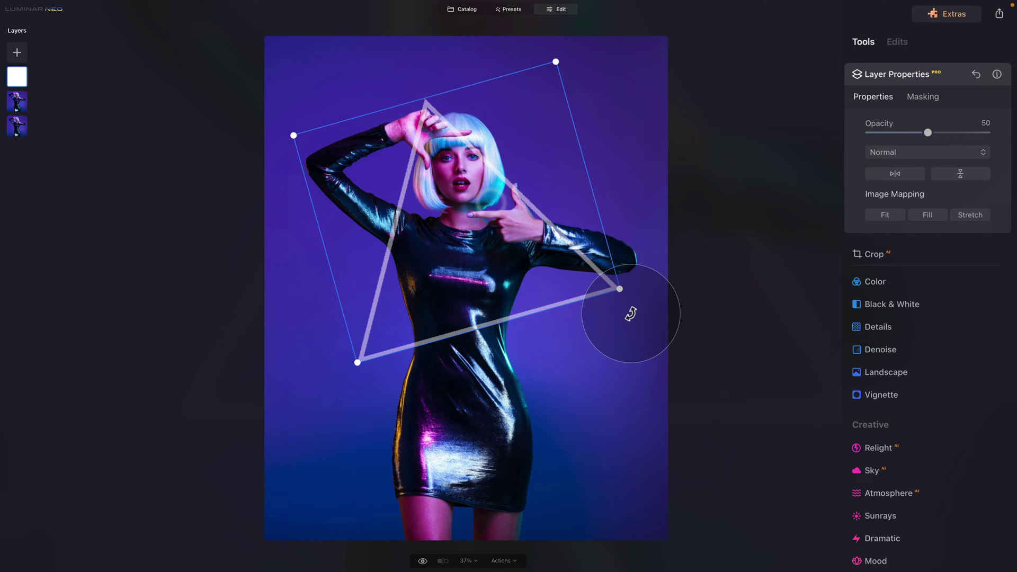
pyautogui.moveTo(632, 313); pyautogui.dragTo(601, 96)
pyautogui.moveTo(505, 174); pyautogui.dragTo(473, 198)
pyautogui.moveTo(579, 389); pyautogui.dragTo(580, 377)
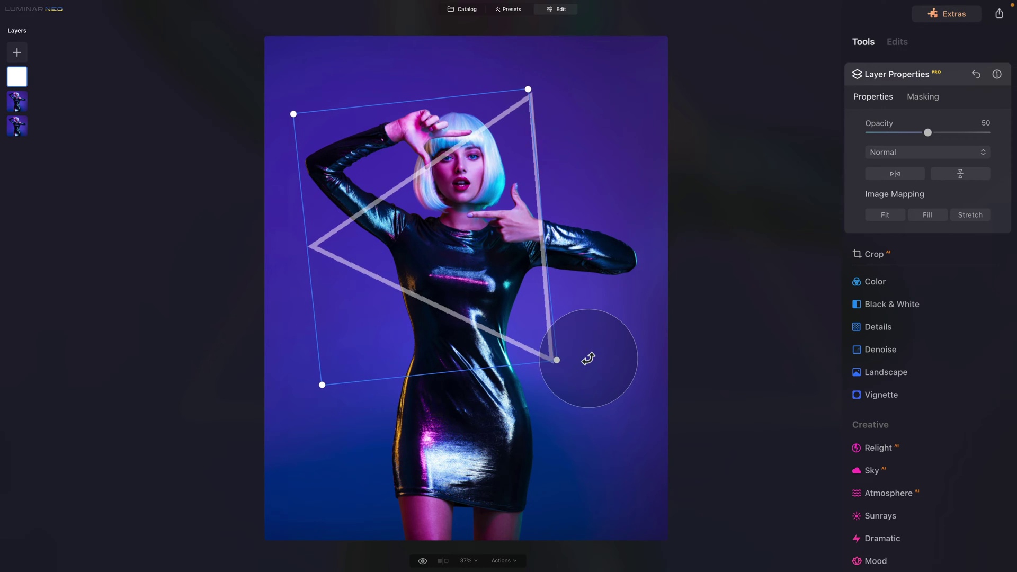
pyautogui.moveTo(509, 291); pyautogui.dragTo(496, 269)
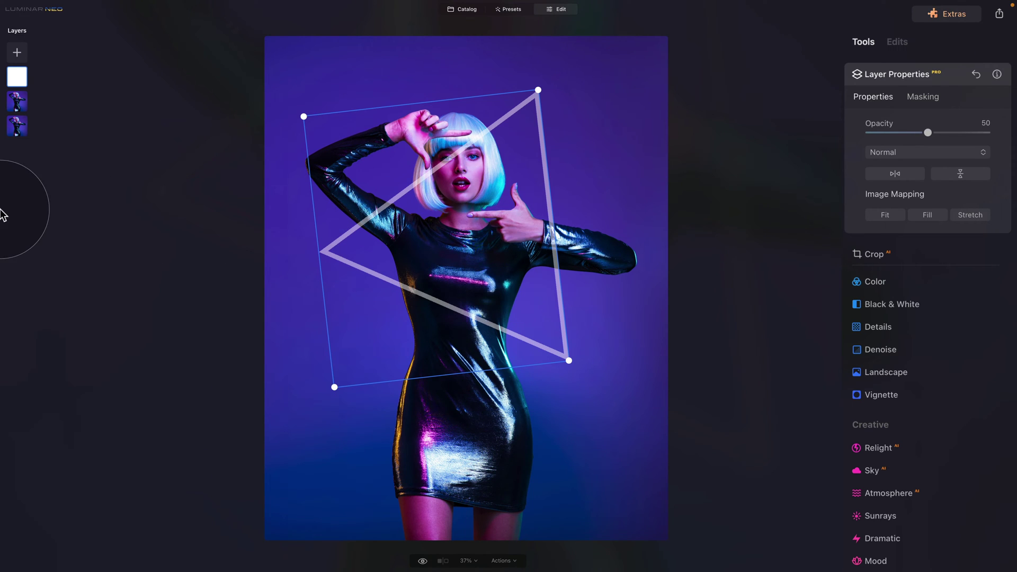
# Add Black Layer.jpg filled to the canvas below the triangle layer, at opacity 100.
pyautogui.click(18, 52)
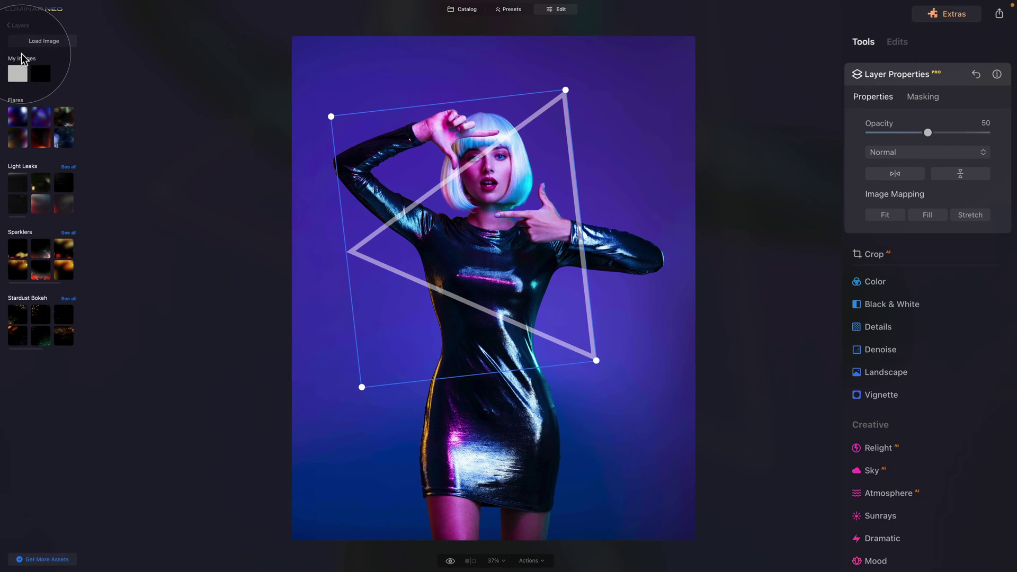
pyautogui.click(45, 76)
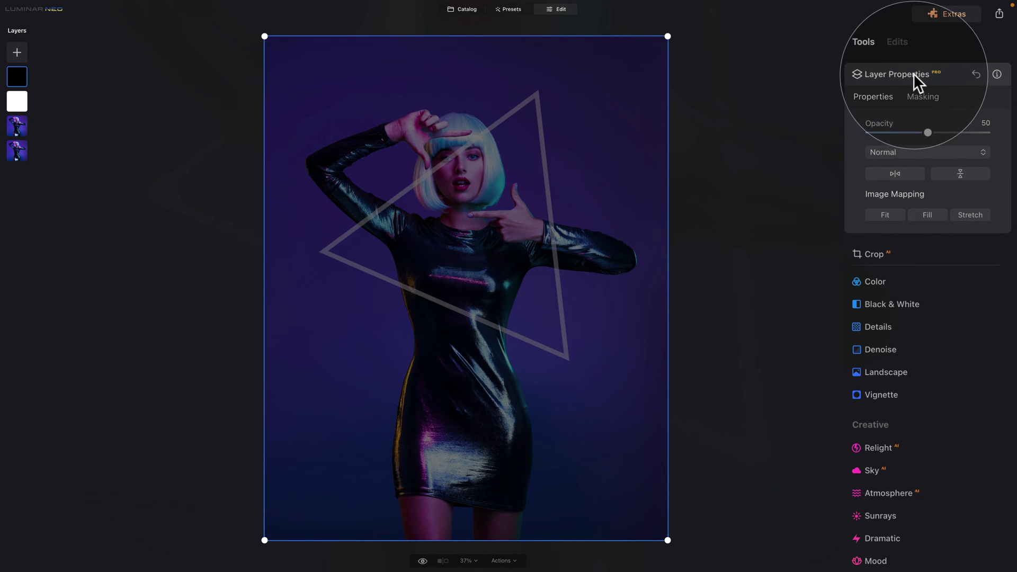
pyautogui.click(932, 216)
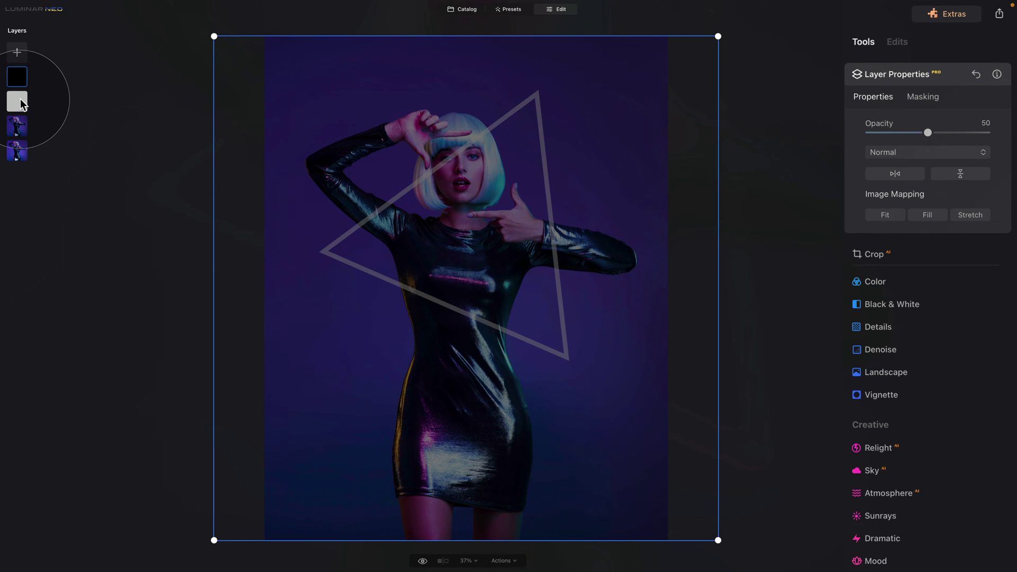
pyautogui.moveTo(21, 106); pyautogui.dragTo(19, 76)
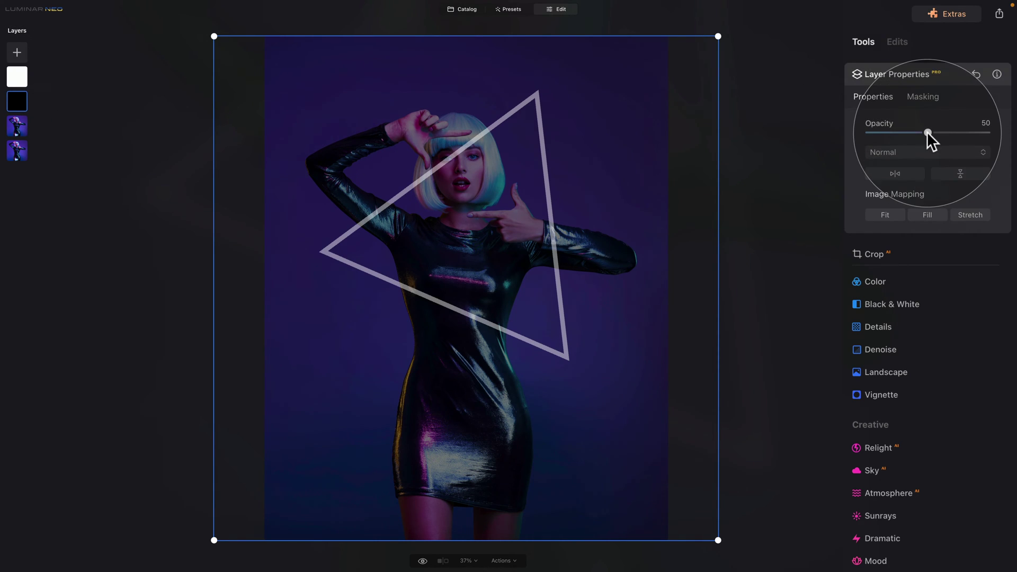
pyautogui.moveTo(928, 131); pyautogui.dragTo(987, 132)
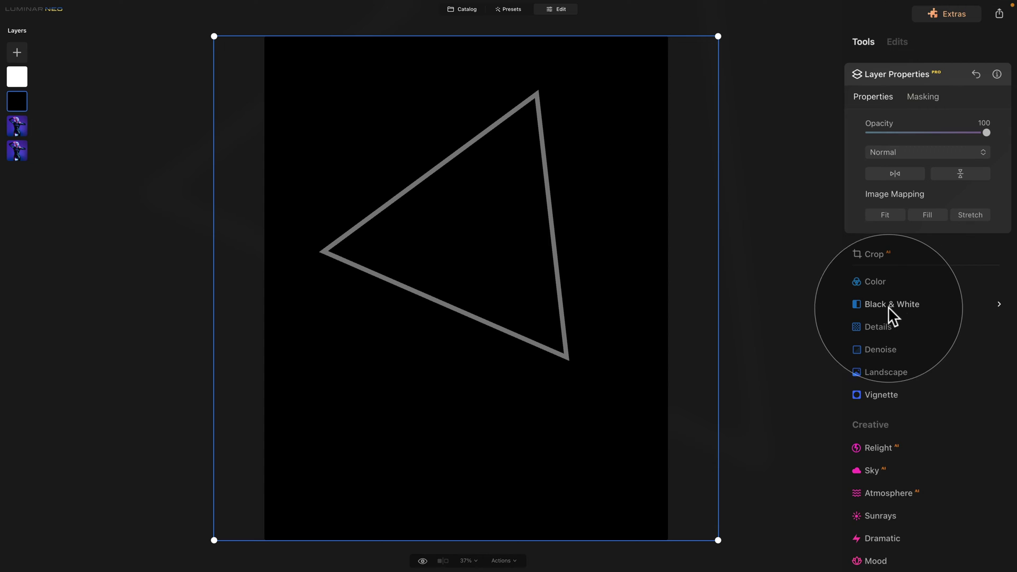
# Open Neon & Glow in Draw mode and zoom to 200% on the triangle's left apex.
pyautogui.scroll(-3, 902, 307)
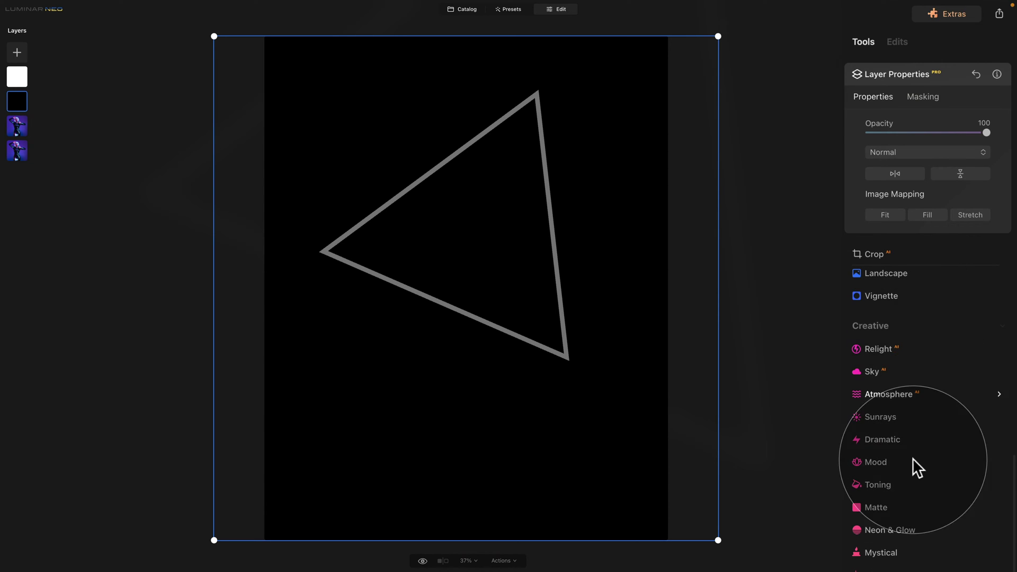
pyautogui.click(917, 528)
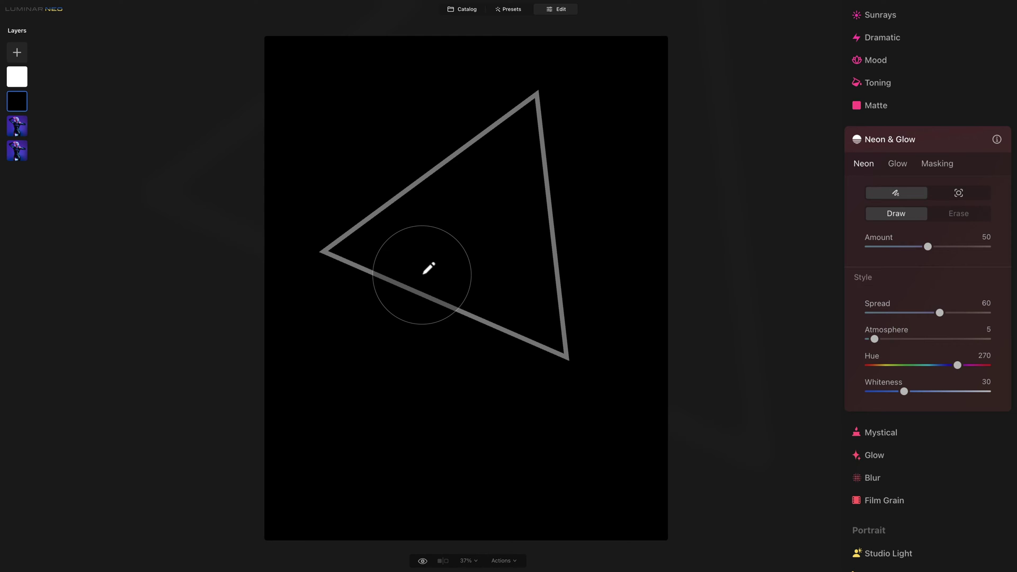
pyautogui.hotkey('ctrl', '+')
pyautogui.hotkey('ctrl', '+')
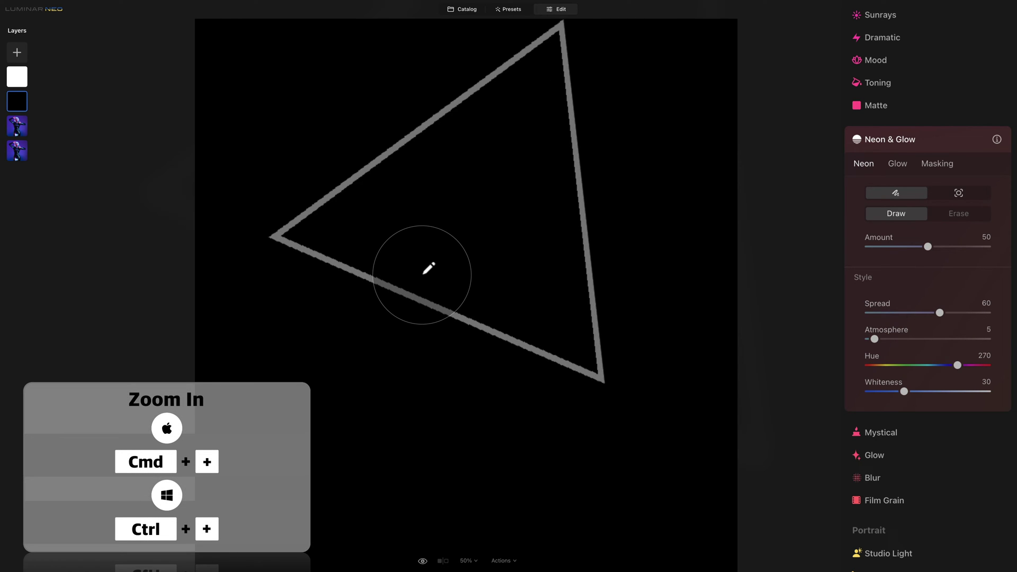
pyautogui.moveTo(284, 198); pyautogui.dragTo(674, 293)
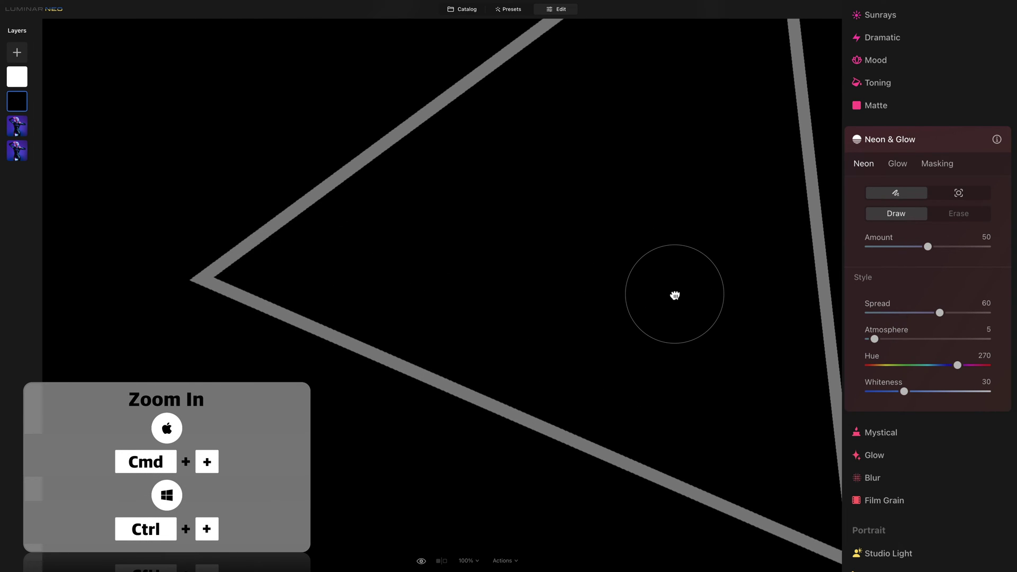
pyautogui.hotkey('ctrl', '+')
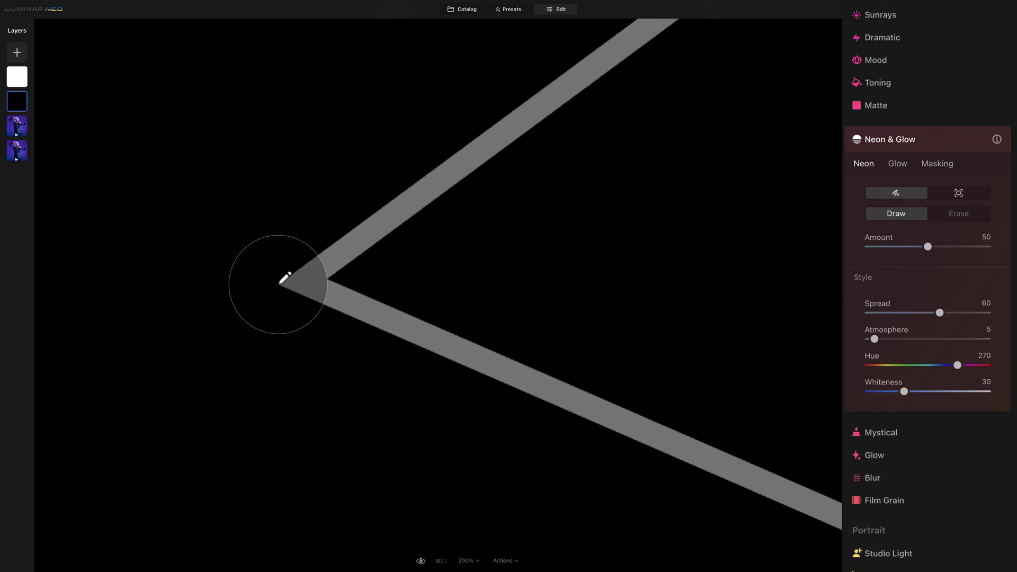
# Draw straight purple neon strokes along the triangle's upper, right and bottom sides, then fit the image.
pyautogui.click(280, 283)
pyautogui.click(279, 284)
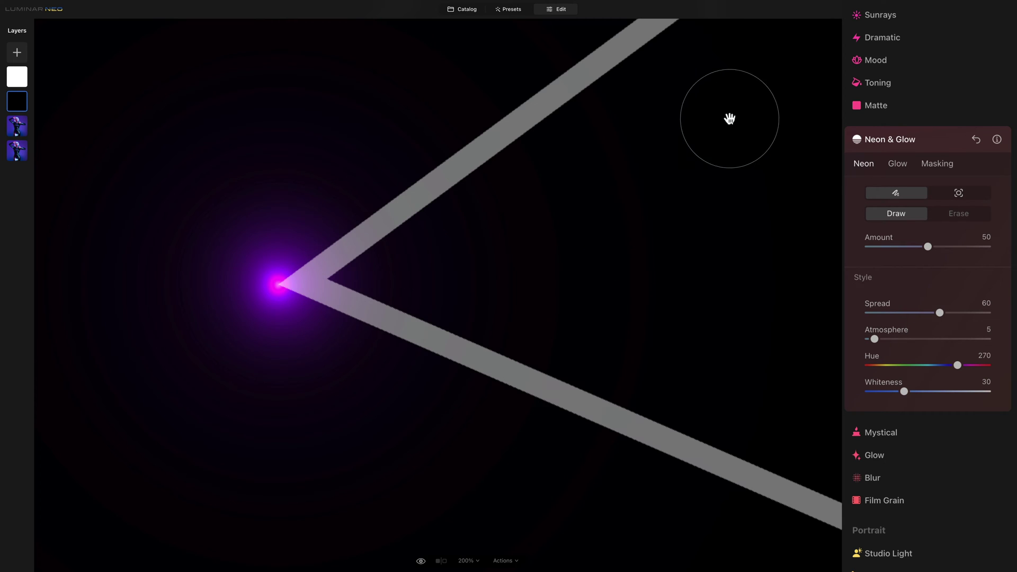
pyautogui.moveTo(729, 117); pyautogui.dragTo(532, 246)
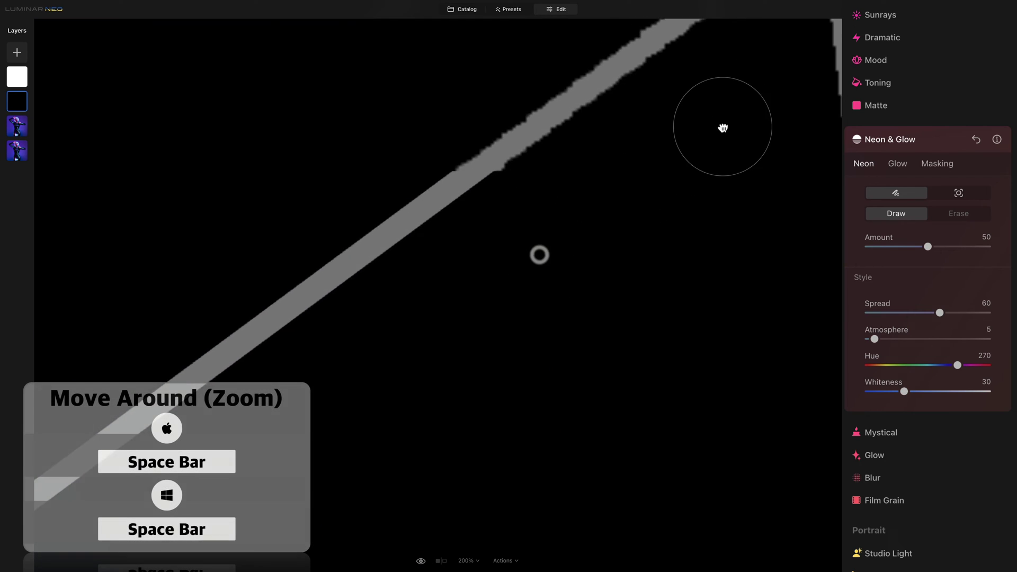
pyautogui.moveTo(723, 128)
pyautogui.mouseDown()
pyautogui.moveTo(602, 197)
pyautogui.moveTo(514, 291)
pyautogui.mouseUp()
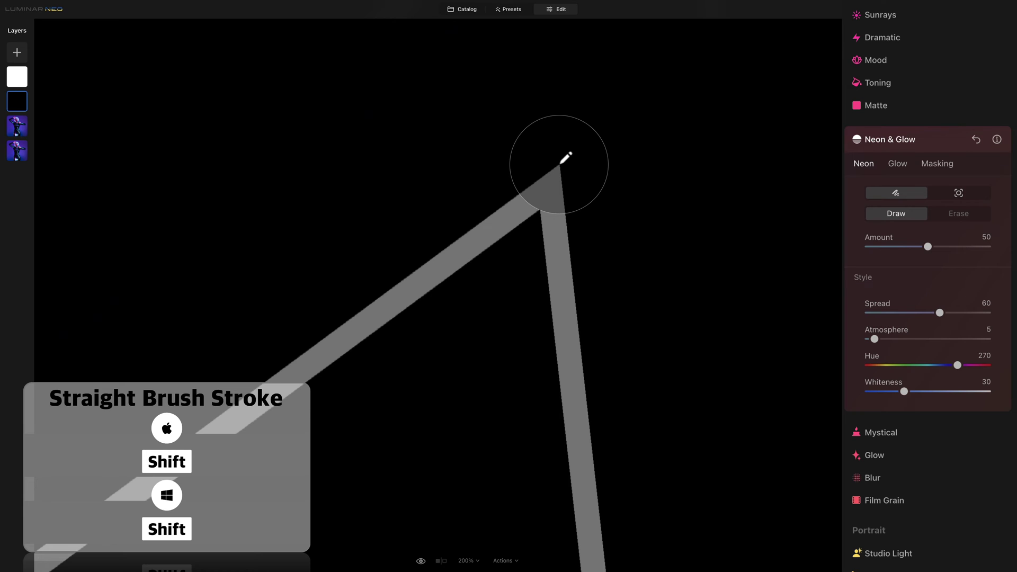
pyautogui.moveTo(626, 443); pyautogui.dragTo(616, 325)
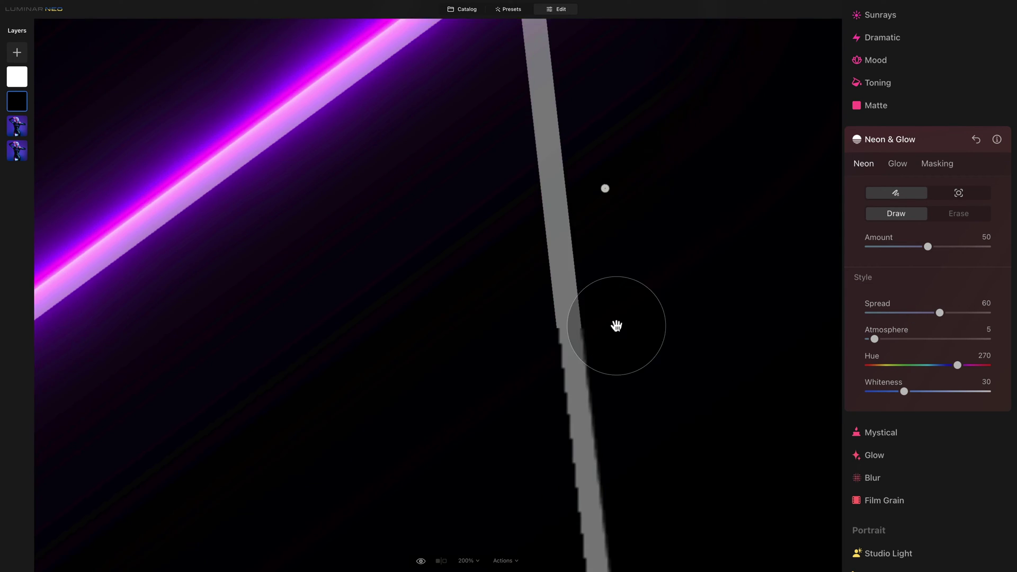
pyautogui.scroll(-10, 616, 326)
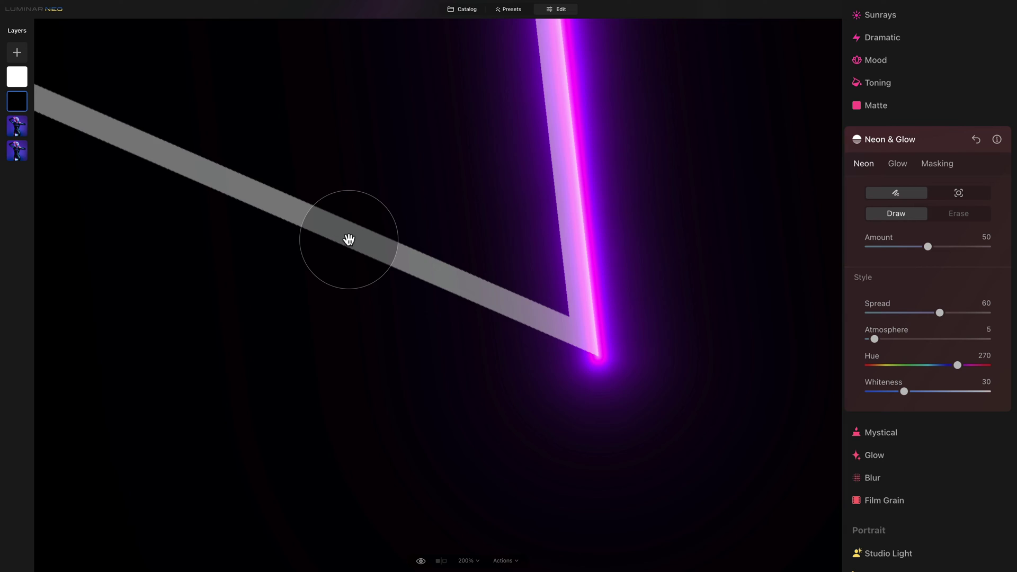
pyautogui.moveTo(347, 238)
pyautogui.mouseDown()
pyautogui.moveTo(374, 276)
pyautogui.moveTo(399, 261)
pyautogui.moveTo(399, 181)
pyautogui.moveTo(482, 208)
pyautogui.moveTo(529, 246)
pyautogui.mouseUp()
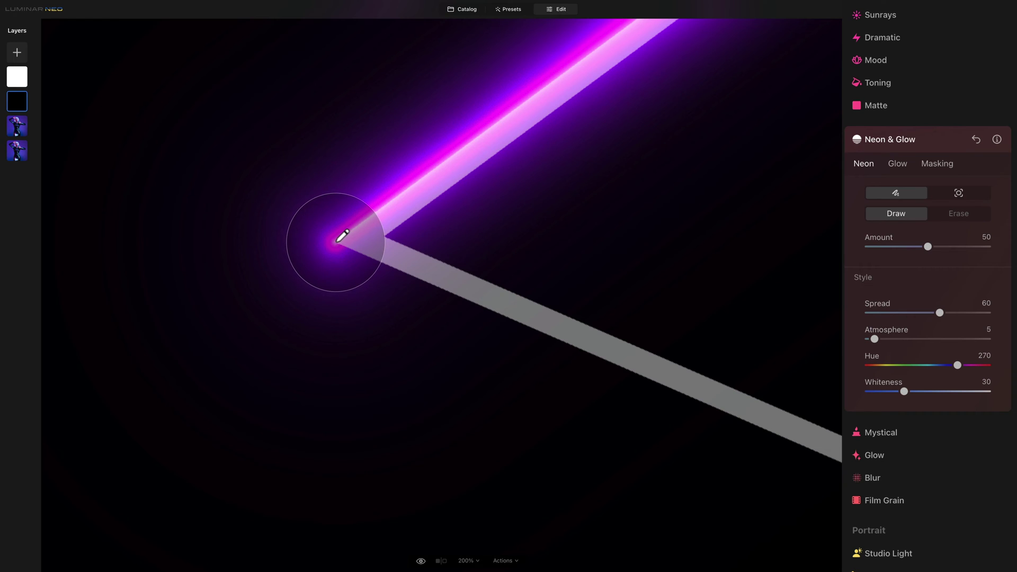
pyautogui.click(343, 235)
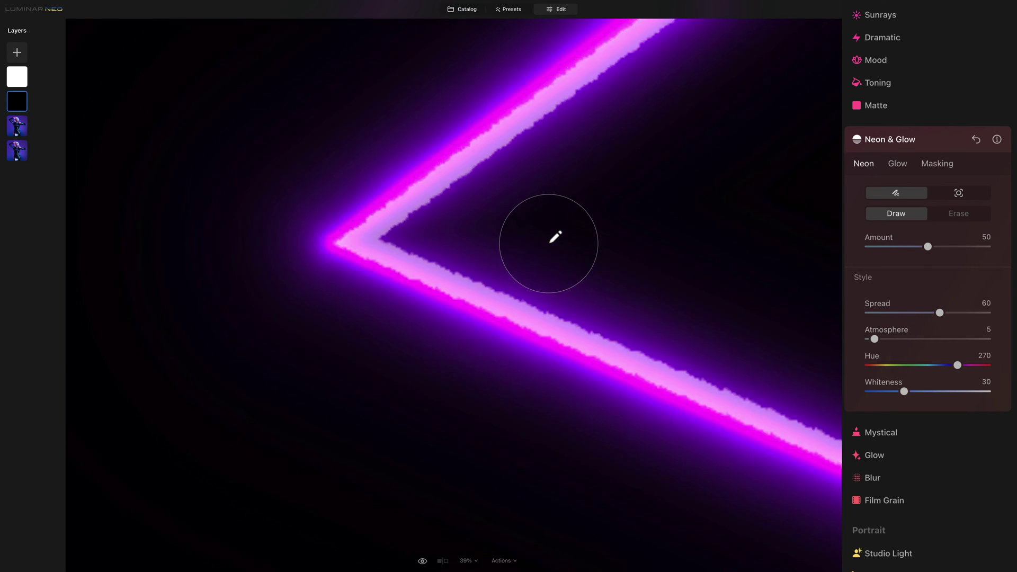
pyautogui.hotkey('ctrl', '0')
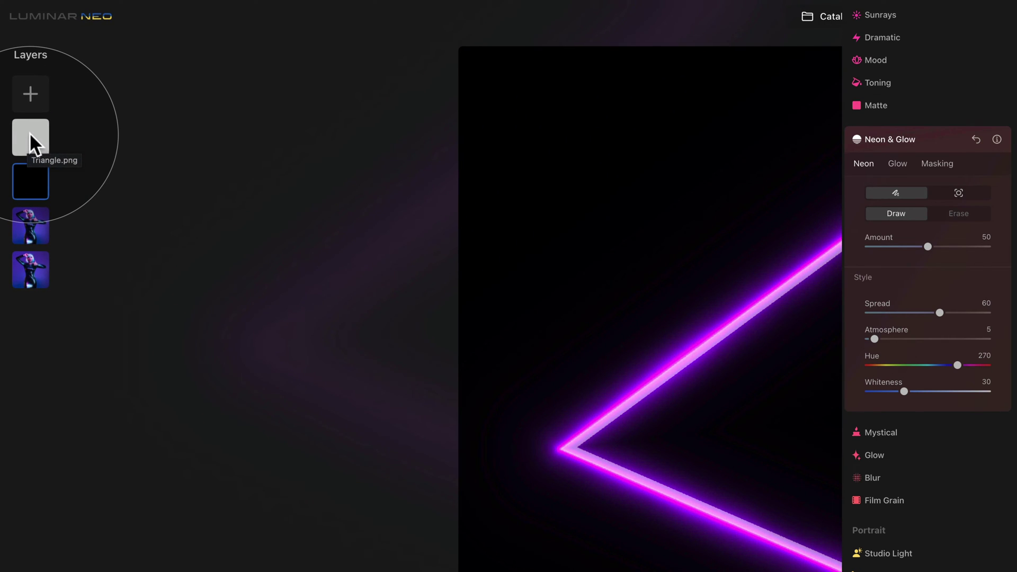
# Hide the triangle.png template layer and collapse the Neon & Glow settings.
pyautogui.rightClick(30, 133)
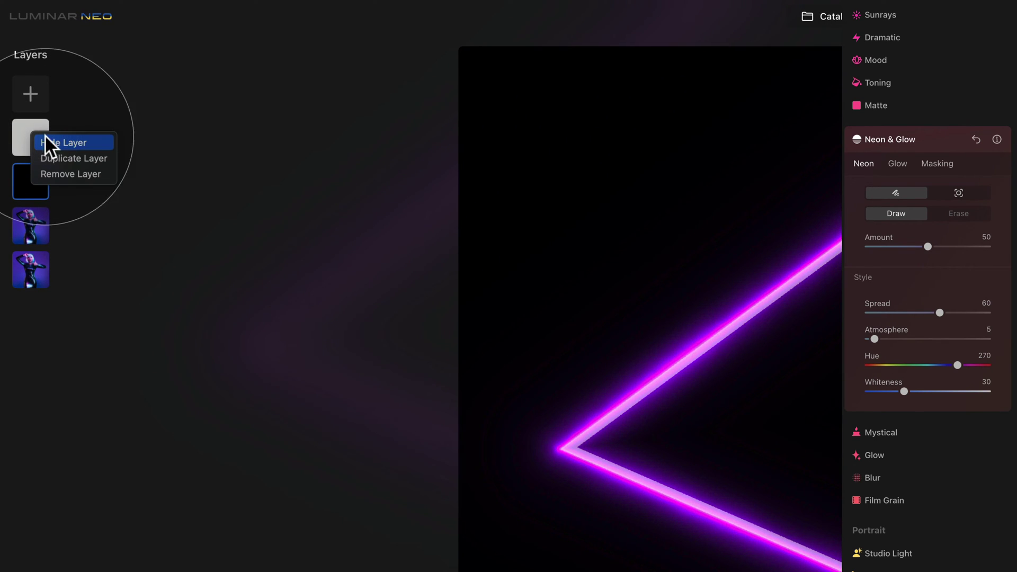
pyautogui.click(74, 136)
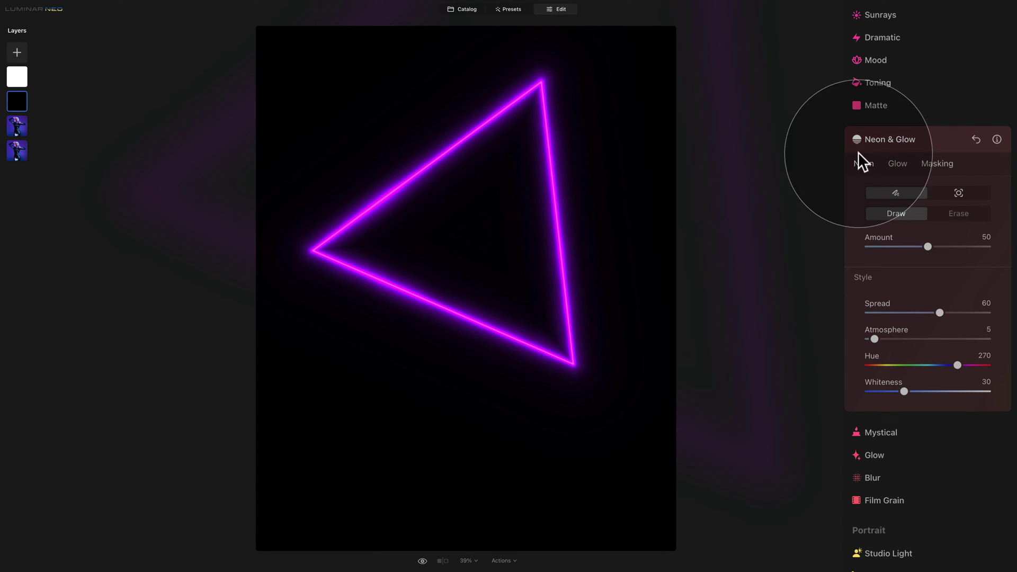
pyautogui.click(908, 140)
pyautogui.scroll(6, 922, 259)
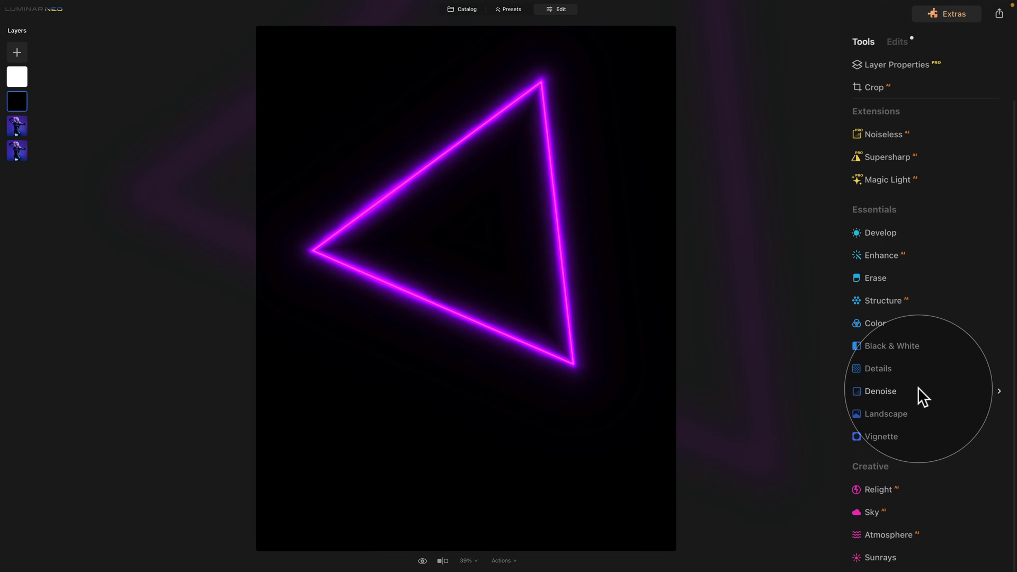
# Change the neon layer's blend mode from Normal to Screen and tilt the triangle clockwise.
pyautogui.click(899, 66)
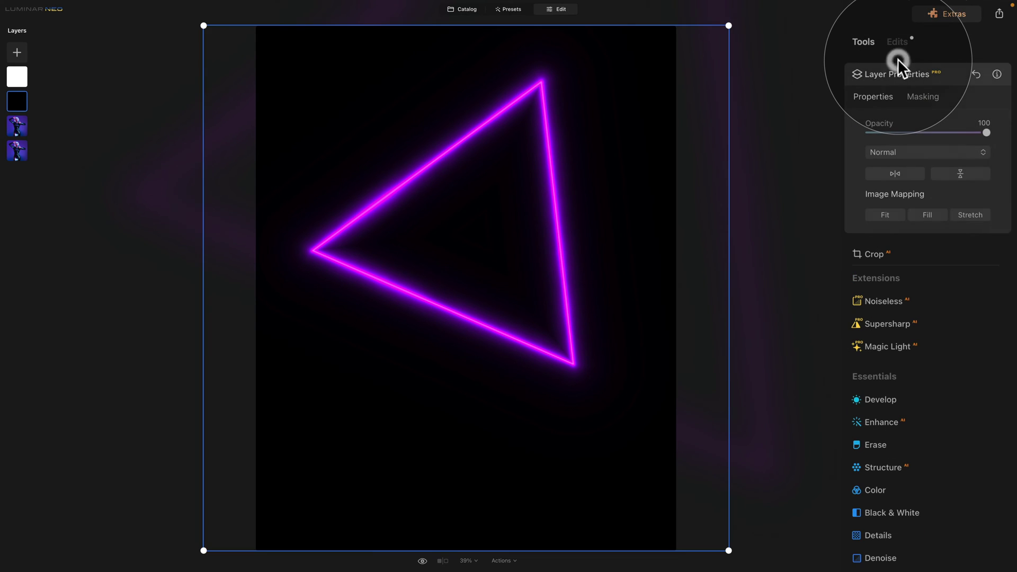
pyautogui.click(909, 151)
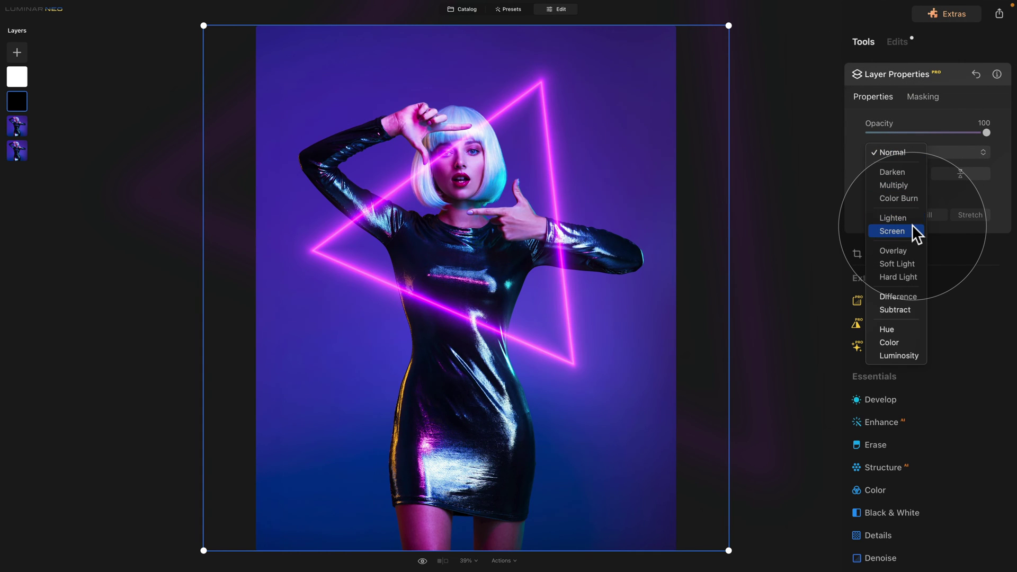
pyautogui.click(911, 224)
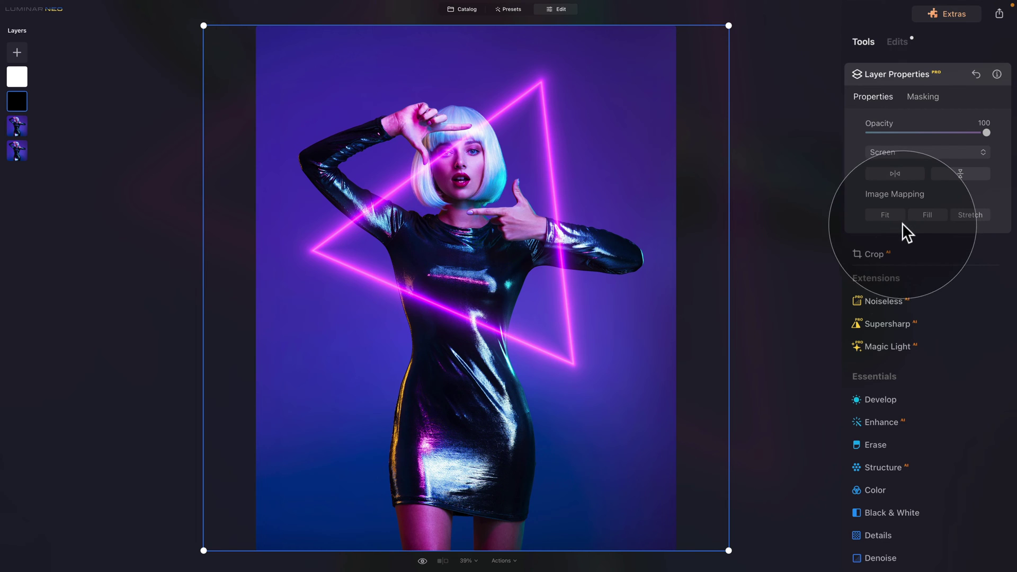
pyautogui.moveTo(752, 58); pyautogui.dragTo(733, 96)
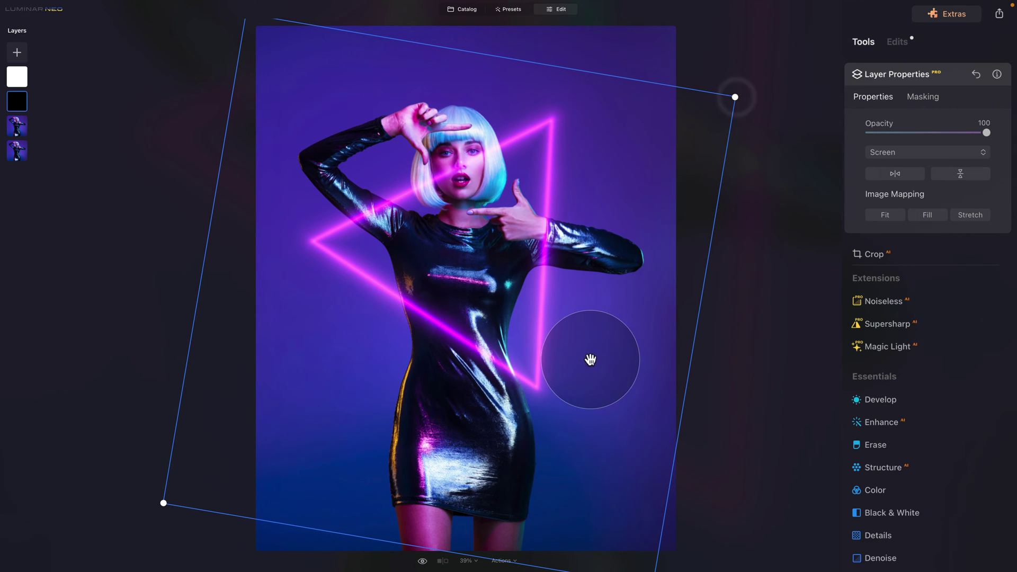
# Nudge the neon triangle up, then undo three times to restore its earlier angle and position.
pyautogui.moveTo(473, 274); pyautogui.dragTo(472, 259)
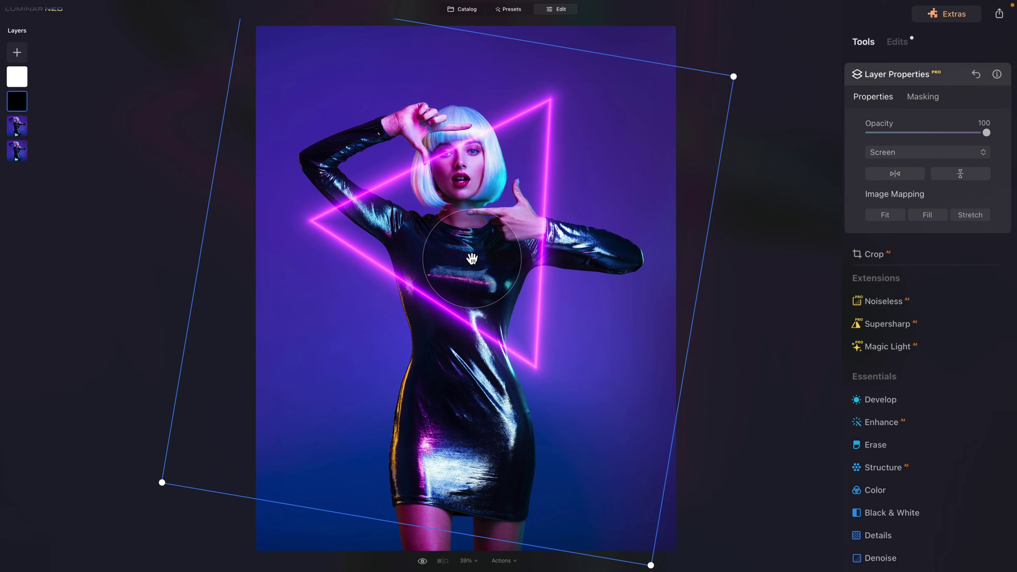
pyautogui.hotkey('ctrl', 'z')
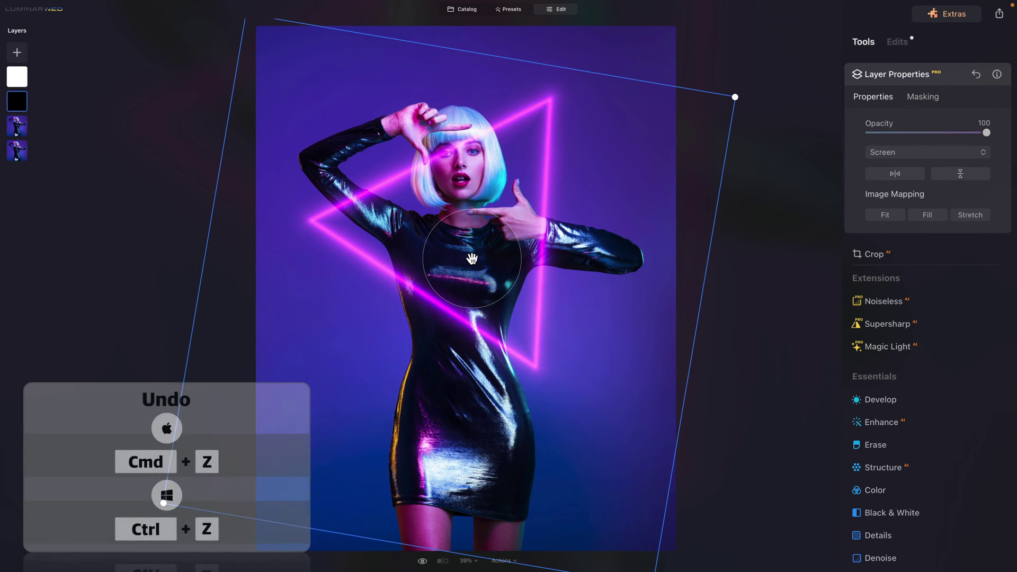
pyautogui.hotkey('ctrl', 'z')
pyautogui.hotkey('ctrl', 'z')
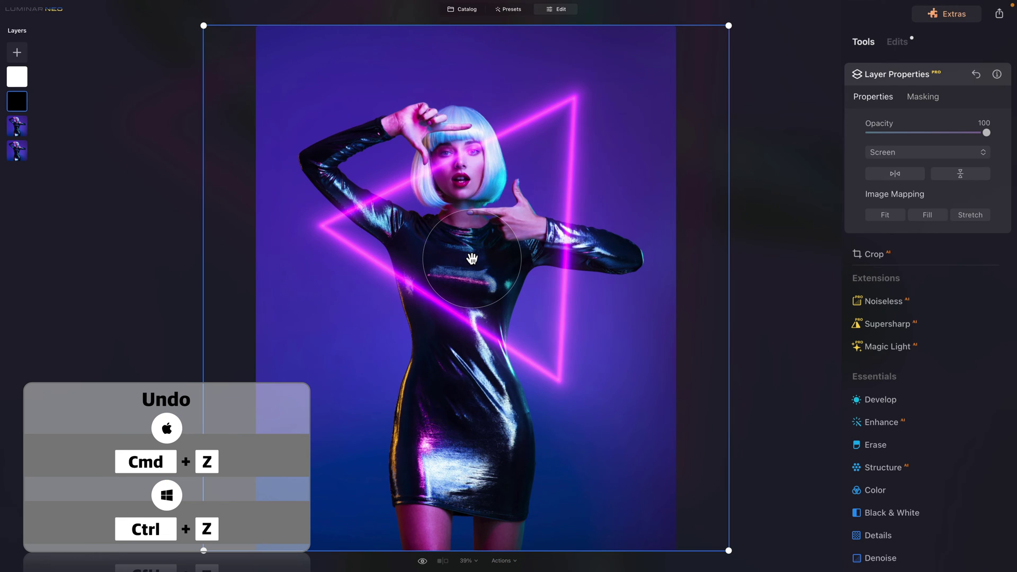
pyautogui.hotkey('ctrl', 'z')
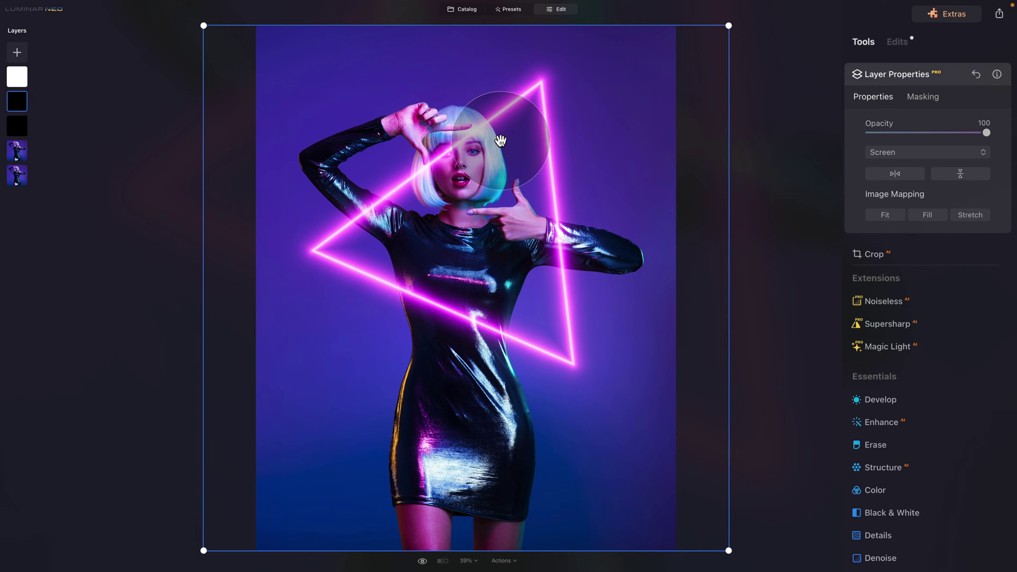
# Shift the duplicated neon triangle down-left and rotate it about 20° to overlap the first.
pyautogui.moveTo(501, 141); pyautogui.dragTo(451, 191)
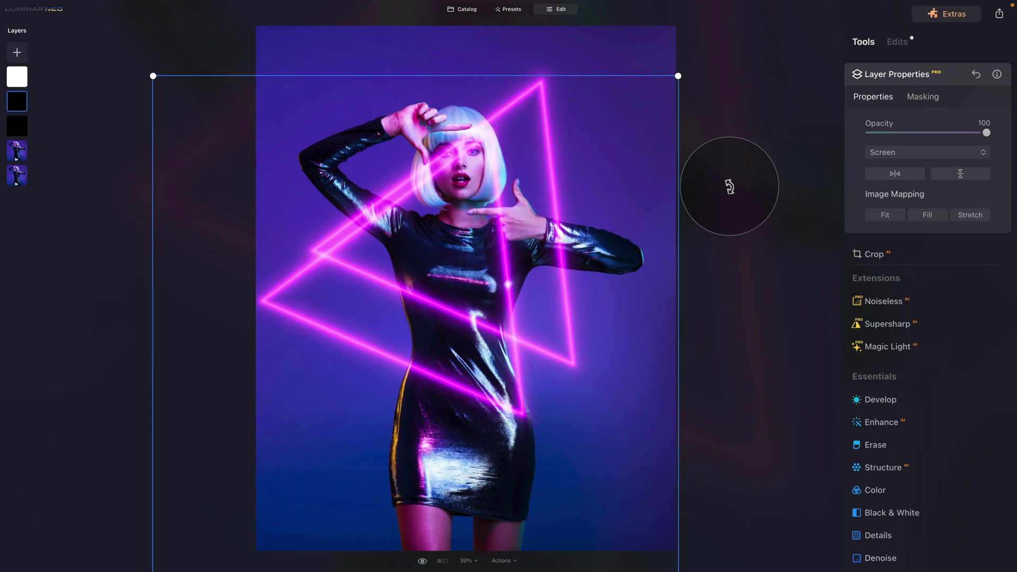
pyautogui.moveTo(730, 187); pyautogui.dragTo(717, 154)
pyautogui.moveTo(459, 300); pyautogui.dragTo(488, 288)
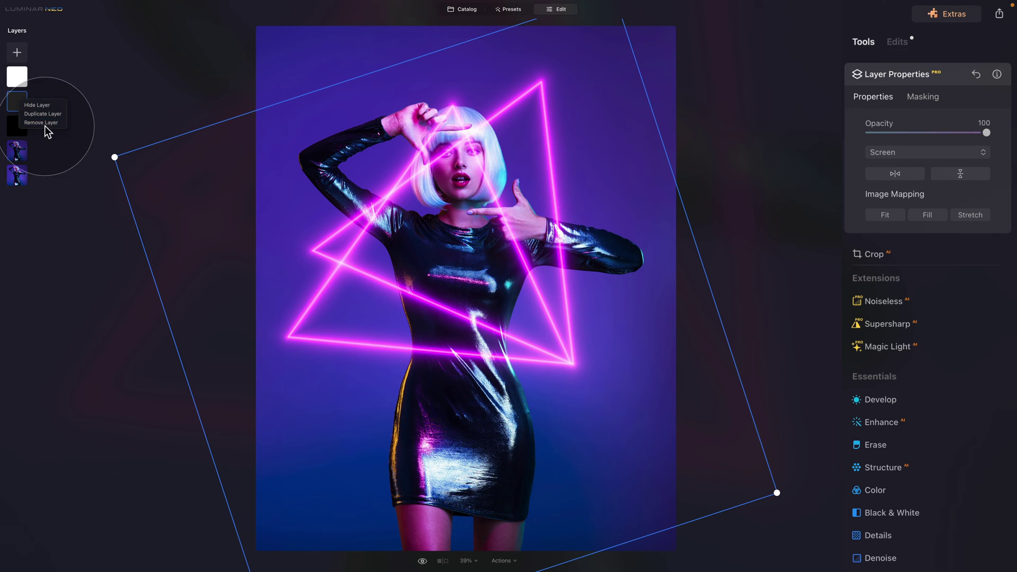
# Remove the rotated duplicate triangle layer so only one neon triangle remains.
pyautogui.rightClick(24, 113)
pyautogui.click(40, 135)
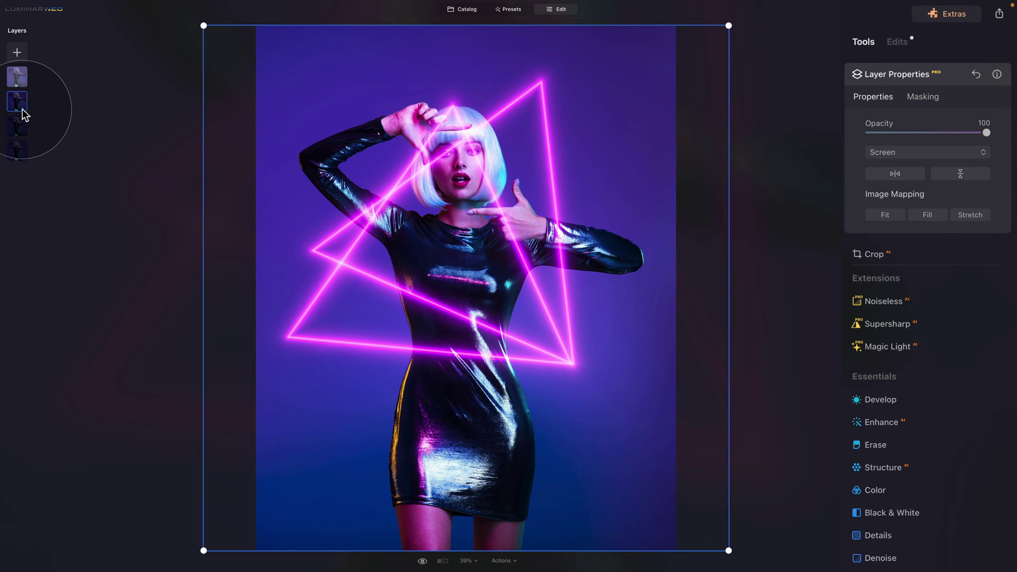
pyautogui.rightClick(23, 101)
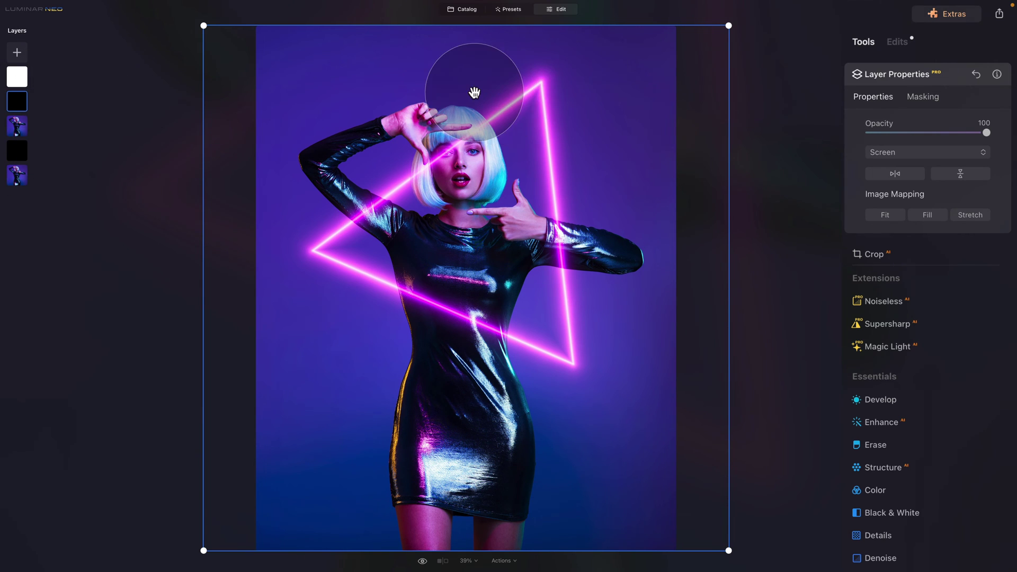
# Zoom to 200% and set the neon layer's mask brush to Erase, Softness 10, Size 112.
pyautogui.hotkey('ctrl', '1')
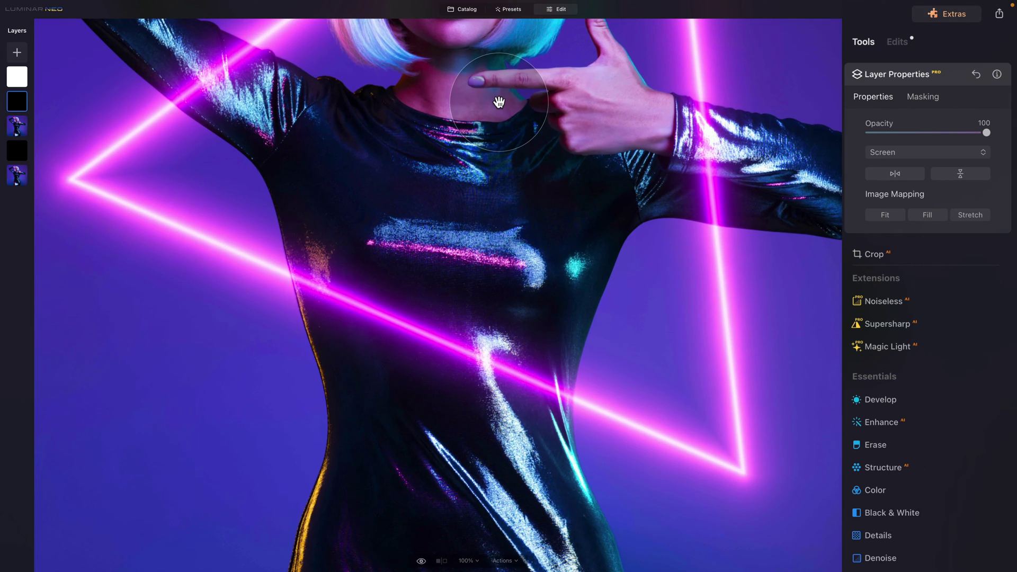
pyautogui.scroll(10, 493, 159)
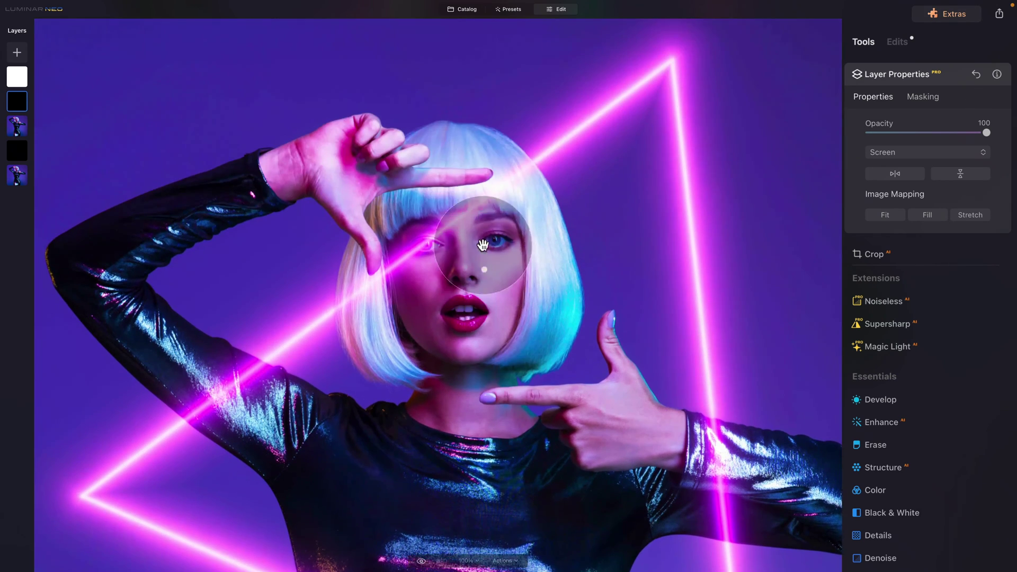
pyautogui.hotkey('ctrl', '=')
pyautogui.hotkey('ctrl', '=')
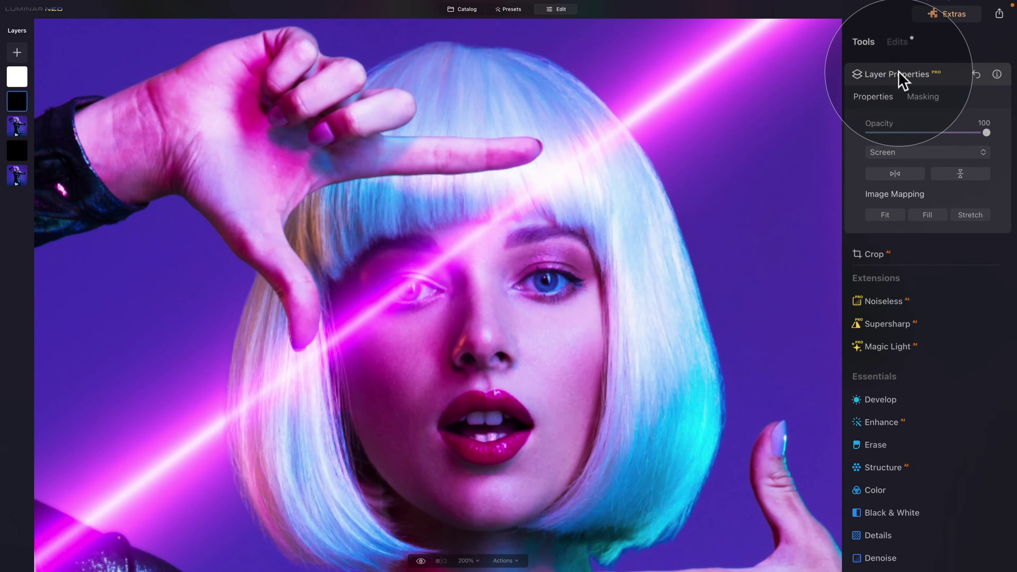
pyautogui.click(913, 94)
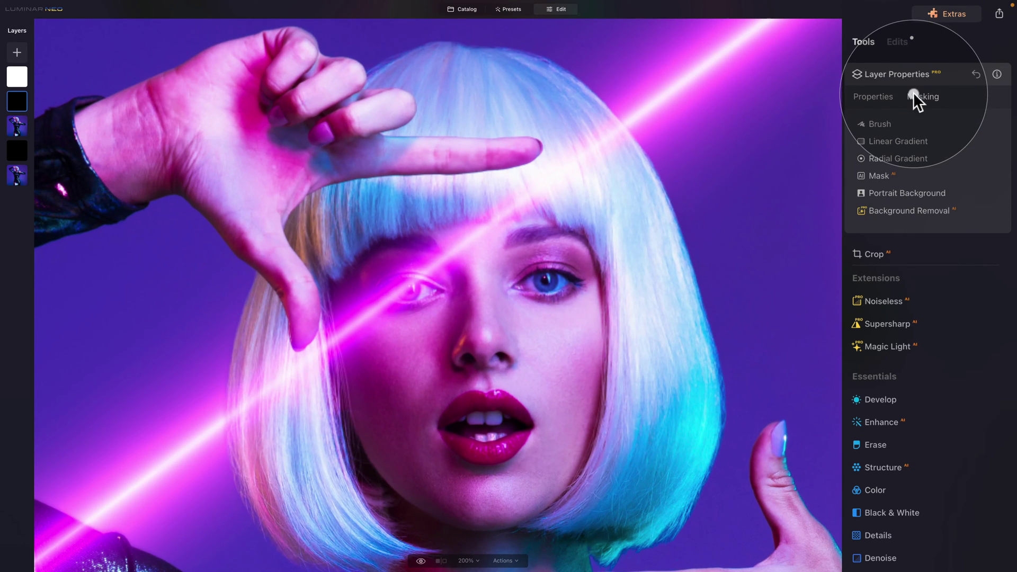
pyautogui.click(888, 120)
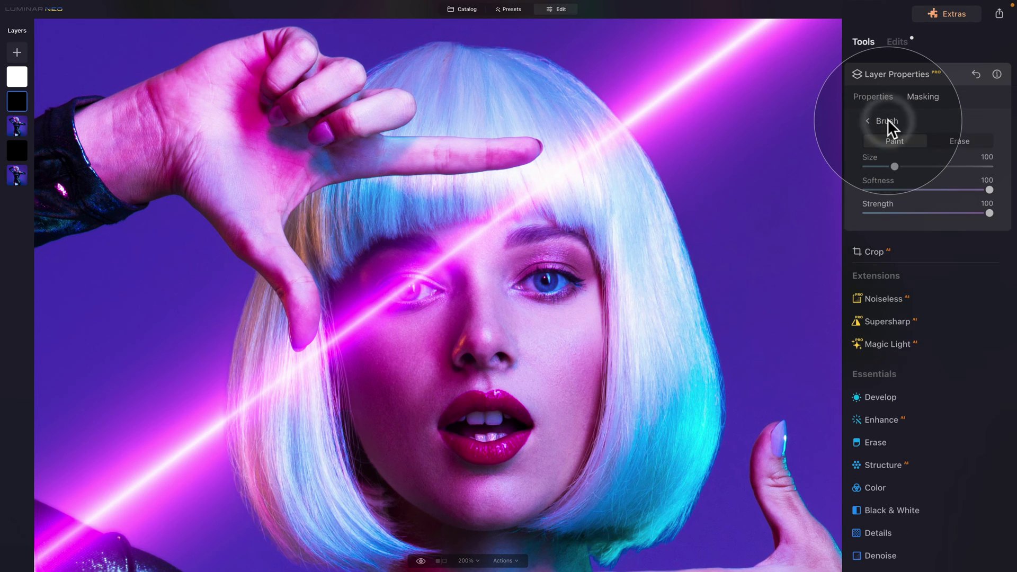
pyautogui.click(959, 140)
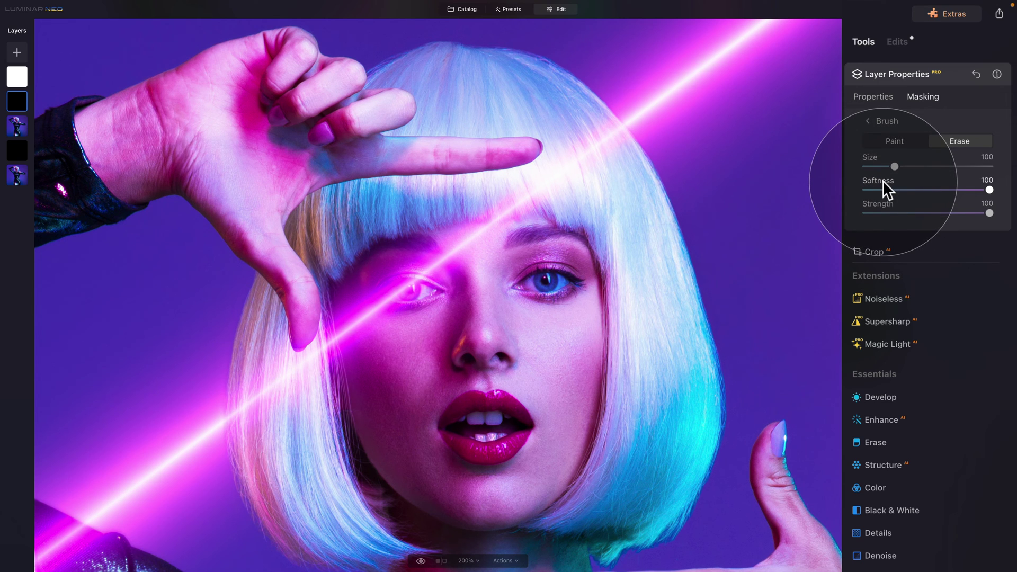
pyautogui.moveTo(887, 190); pyautogui.dragTo(879, 190)
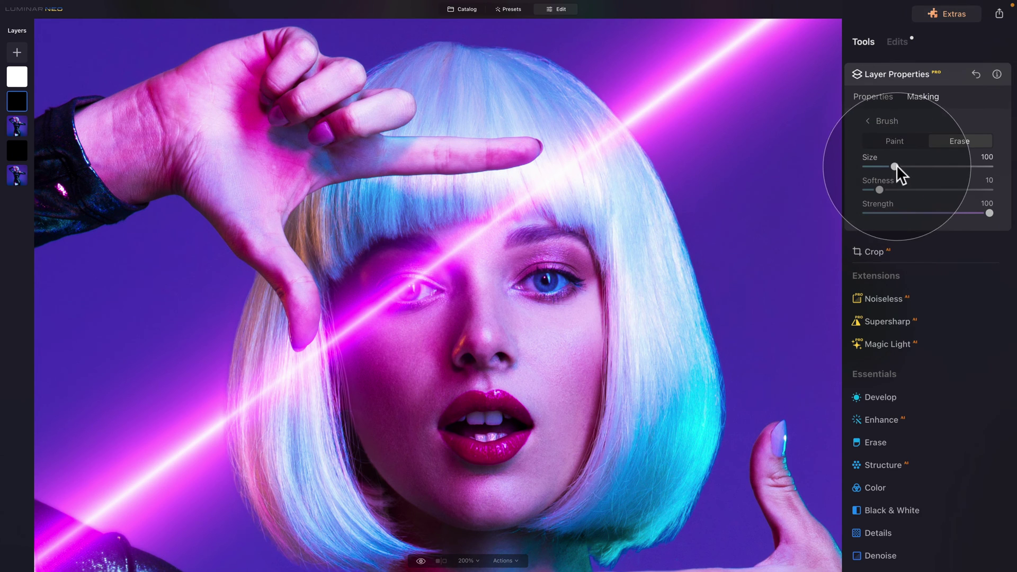
pyautogui.moveTo(895, 167); pyautogui.dragTo(899, 165)
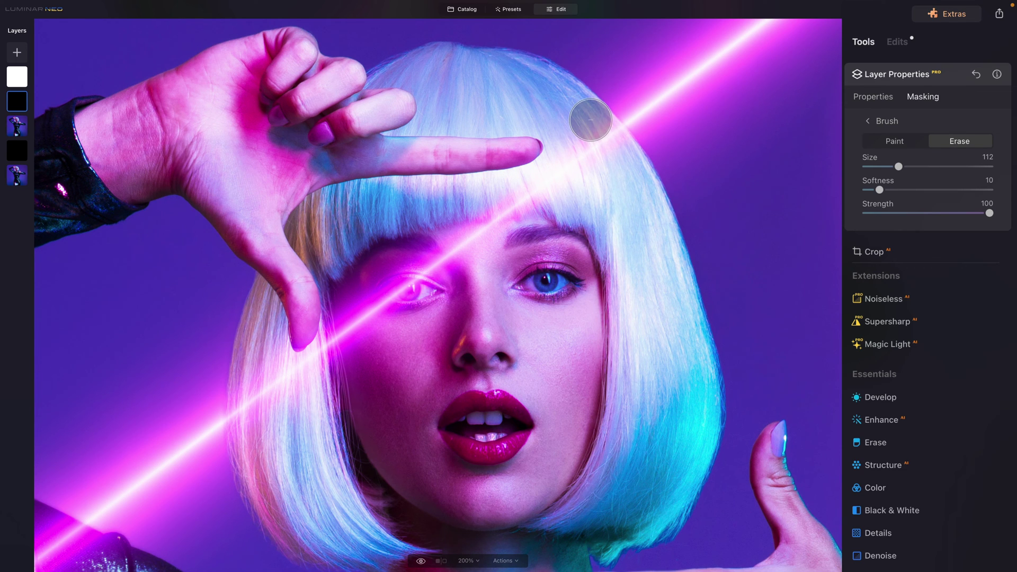
# Erase the neon beam over the top of her hair, fringe and face near the eye.
pyautogui.click(591, 119)
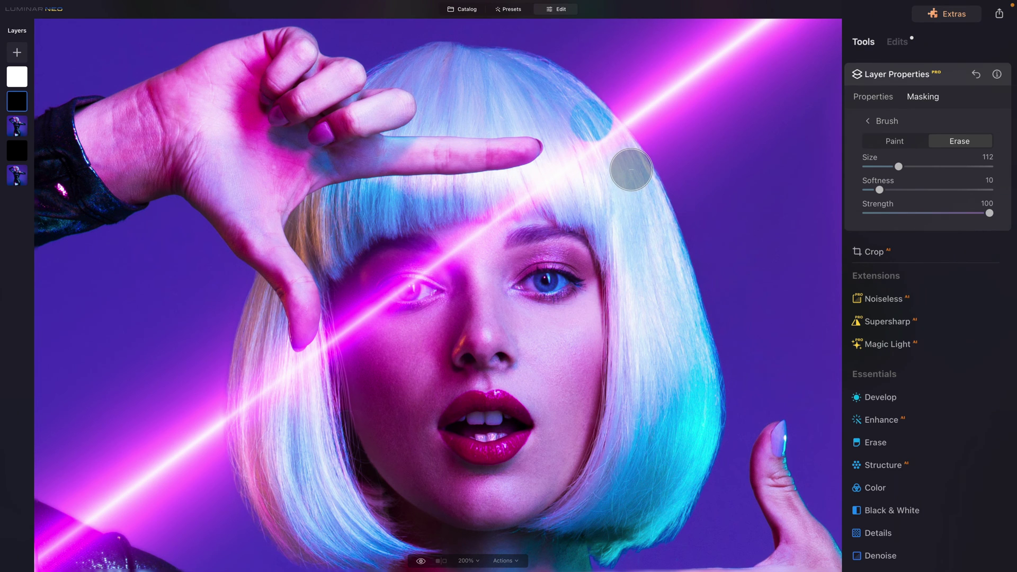
pyautogui.click(631, 169)
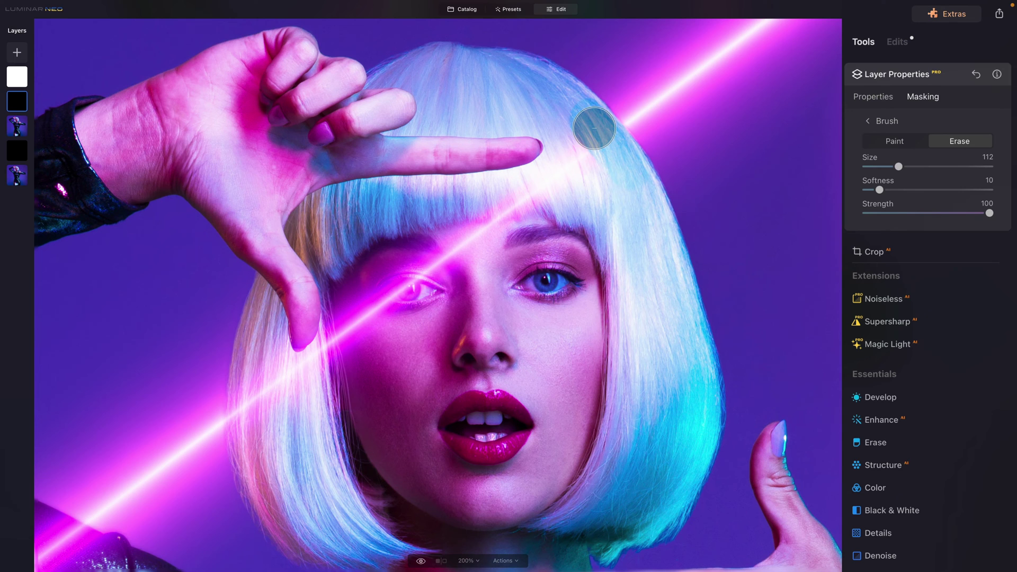
pyautogui.moveTo(594, 125)
pyautogui.mouseDown()
pyautogui.moveTo(547, 85)
pyautogui.moveTo(594, 175)
pyautogui.moveTo(524, 101)
pyautogui.moveTo(628, 228)
pyautogui.mouseUp()
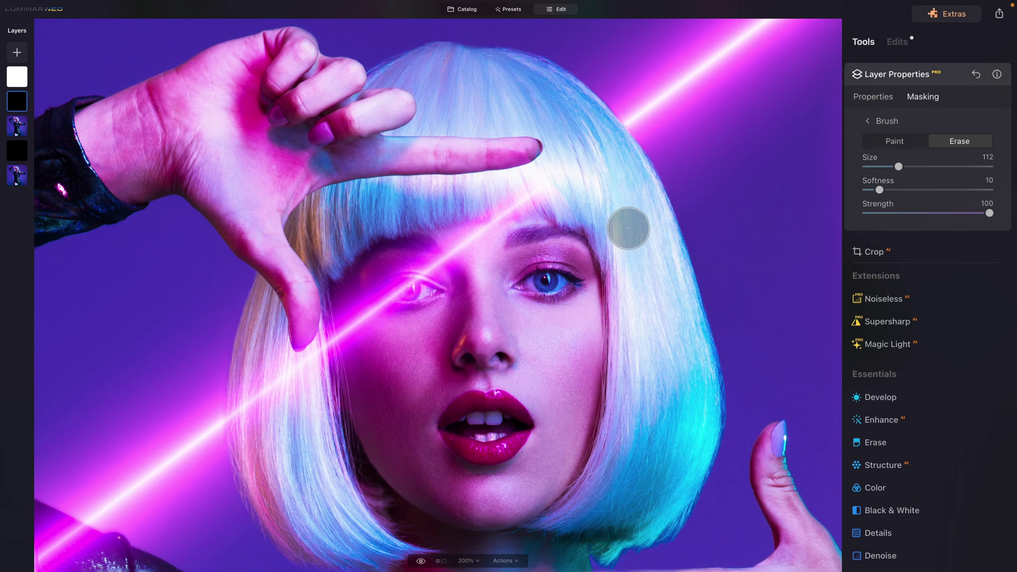
pyautogui.moveTo(536, 225)
pyautogui.mouseDown()
pyautogui.moveTo(537, 182)
pyautogui.moveTo(552, 202)
pyautogui.moveTo(547, 229)
pyautogui.moveTo(538, 214)
pyautogui.moveTo(542, 234)
pyautogui.moveTo(525, 263)
pyautogui.mouseUp()
pyautogui.moveTo(581, 272); pyautogui.dragTo(703, 258)
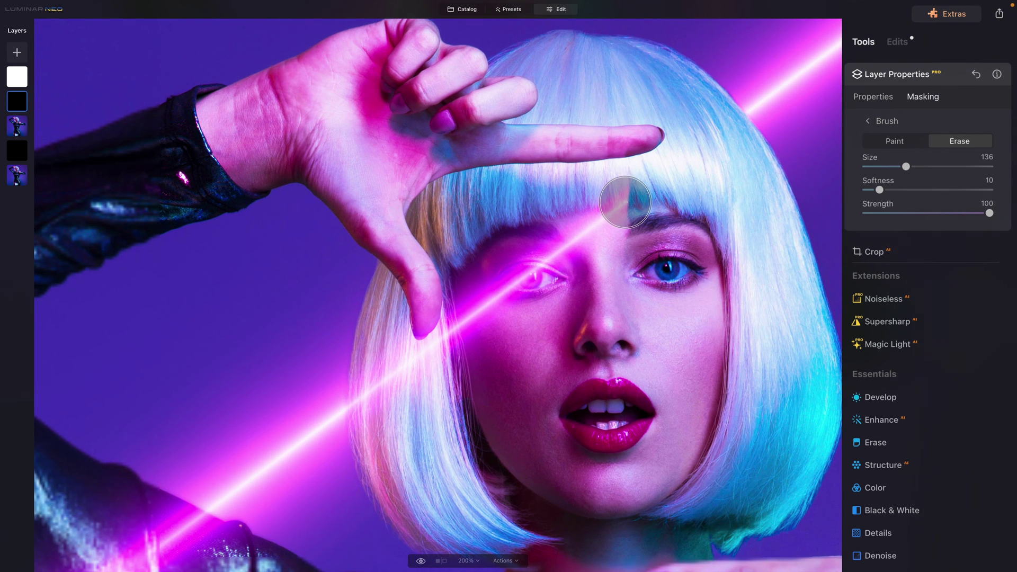
pyautogui.press(']')
pyautogui.press(']')
pyautogui.press(']')
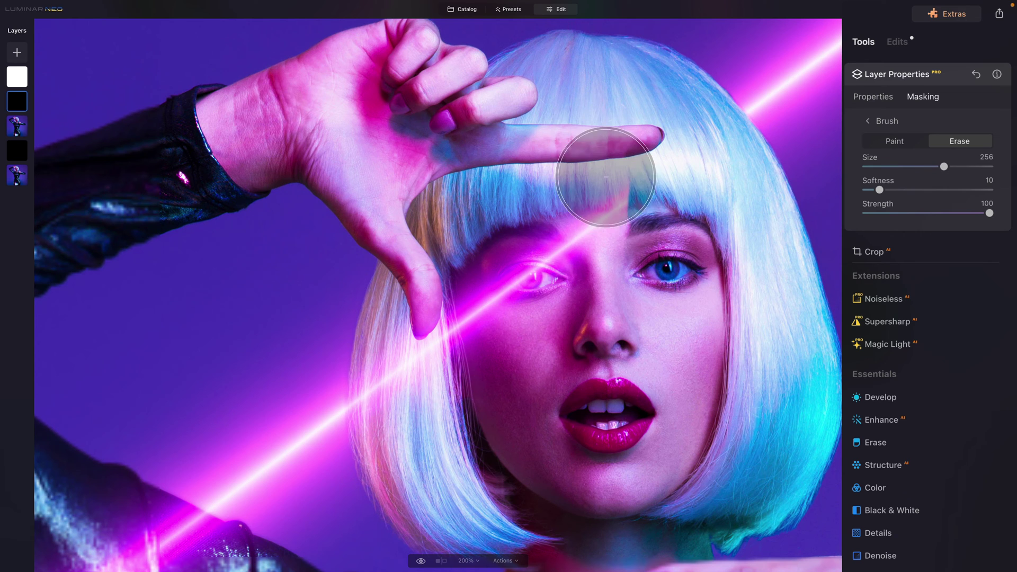
pyautogui.moveTo(579, 215); pyautogui.dragTo(466, 340)
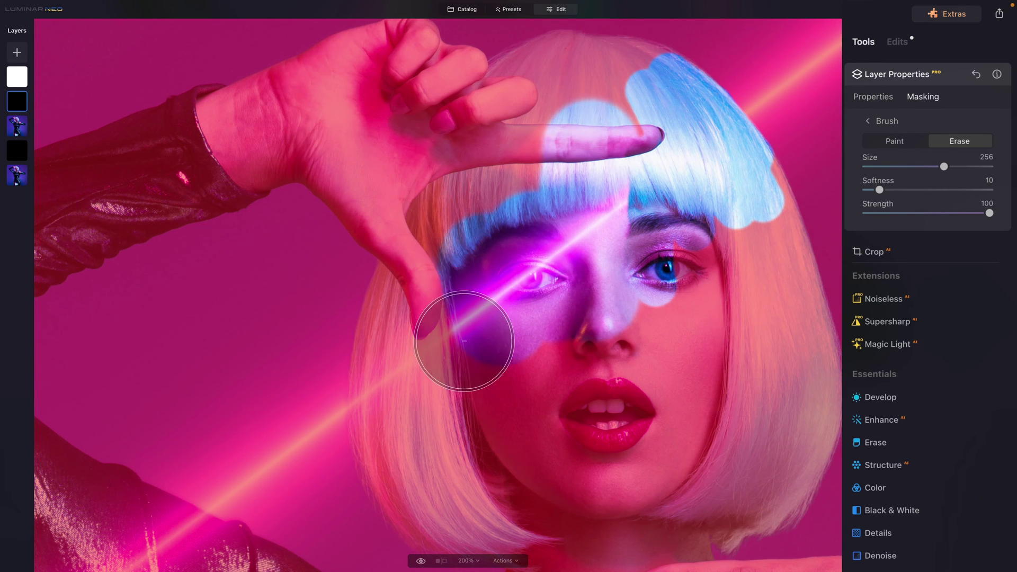
pyautogui.moveTo(419, 395)
pyautogui.mouseDown()
pyautogui.moveTo(408, 404)
pyautogui.moveTo(413, 391)
pyautogui.mouseUp()
pyautogui.moveTo(698, 307); pyautogui.dragTo(629, 300)
# With a smaller brush, erase the beam precisely along the side edge of her hair.
pyautogui.scroll(-4, 625, 296)
pyautogui.hscroll(-4, 626, 297)
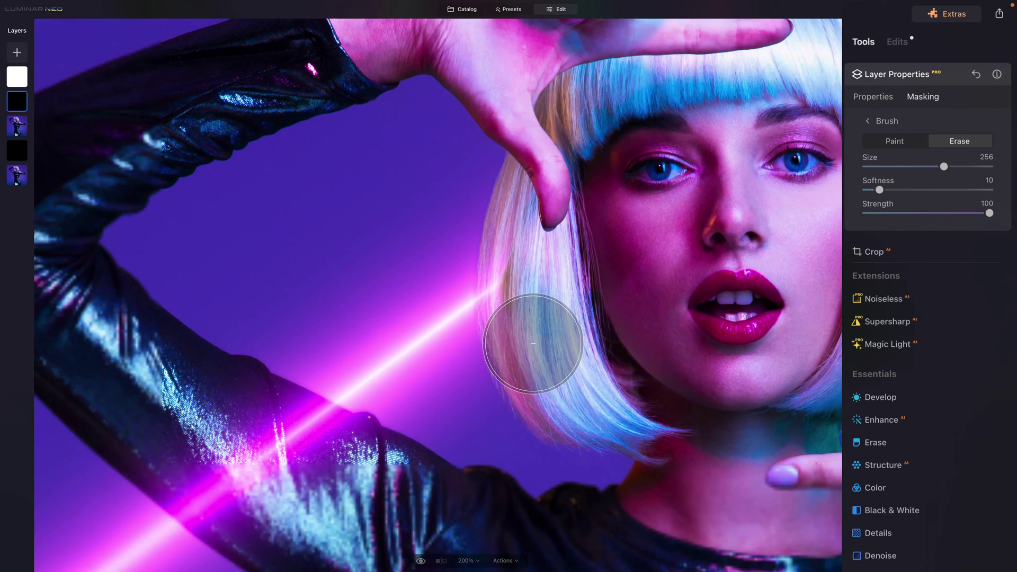
pyautogui.scroll(2, 533, 344)
pyautogui.press('[')
pyautogui.press('[')
pyautogui.press('[')
pyautogui.press('[')
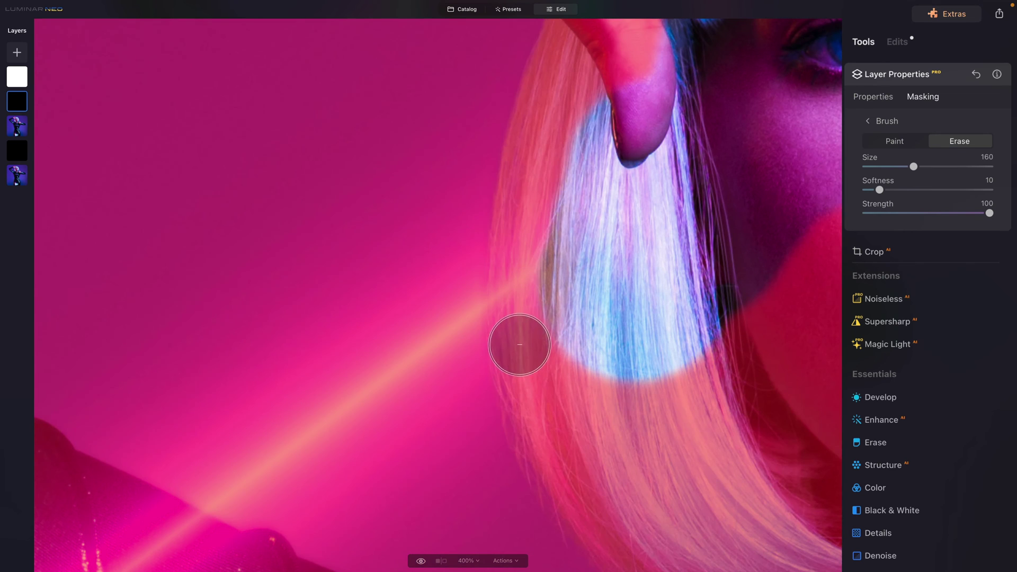
pyautogui.moveTo(520, 345)
pyautogui.mouseDown()
pyautogui.moveTo(518, 268)
pyautogui.moveTo(549, 197)
pyautogui.moveTo(556, 272)
pyautogui.moveTo(579, 219)
pyautogui.moveTo(589, 86)
pyautogui.moveTo(569, 112)
pyautogui.moveTo(532, 236)
pyautogui.mouseUp()
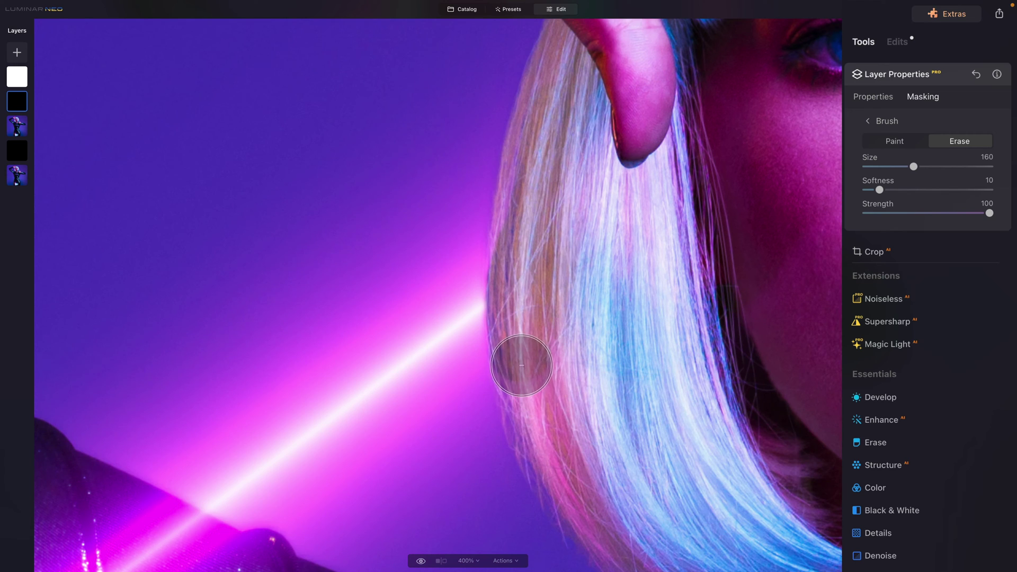
pyautogui.moveTo(520, 364)
pyautogui.mouseDown()
pyautogui.moveTo(620, 521)
pyautogui.moveTo(550, 282)
pyautogui.moveTo(640, 446)
pyautogui.moveTo(631, 315)
pyautogui.moveTo(701, 343)
pyautogui.moveTo(734, 425)
pyautogui.moveTo(798, 513)
pyautogui.moveTo(793, 346)
pyautogui.moveTo(633, 148)
pyautogui.moveTo(618, 196)
pyautogui.moveTo(557, 224)
pyautogui.moveTo(522, 254)
pyautogui.moveTo(558, 71)
pyautogui.moveTo(568, 53)
pyautogui.moveTo(650, 65)
pyautogui.moveTo(622, 43)
pyautogui.moveTo(618, 83)
pyautogui.moveTo(673, 322)
pyautogui.moveTo(636, 227)
pyautogui.moveTo(557, 359)
pyautogui.mouseUp()
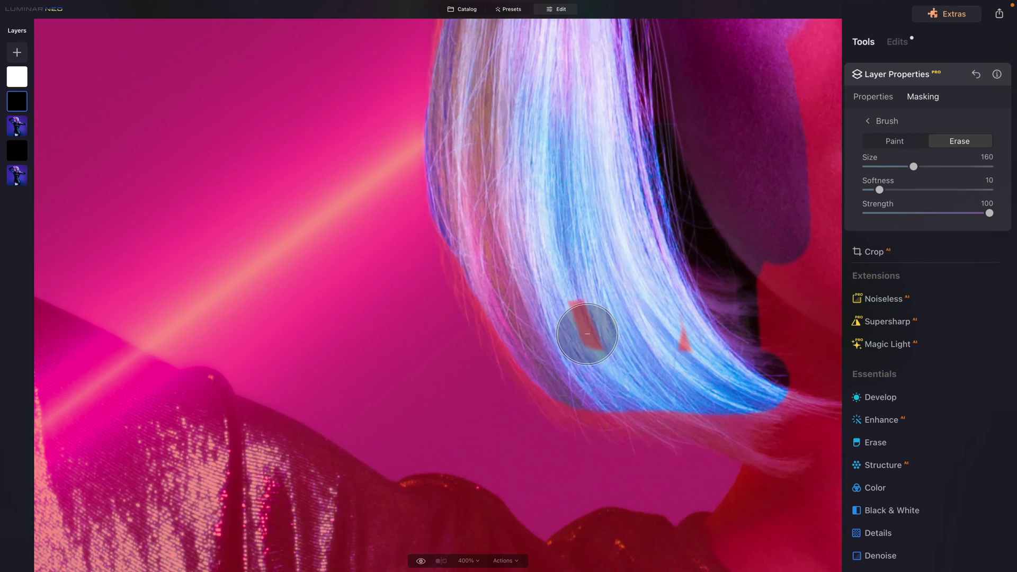
pyautogui.moveTo(777, 278); pyautogui.dragTo(786, 266)
pyautogui.press('super+0')
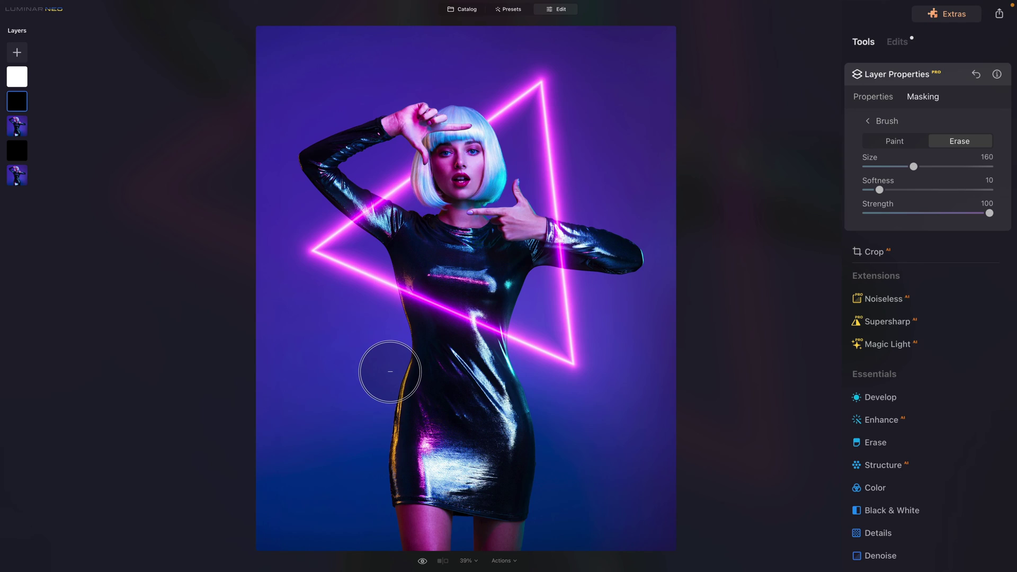
# Erase the neon beam along the dress edge and across the dress body.
pyautogui.scroll(5, 390, 371)
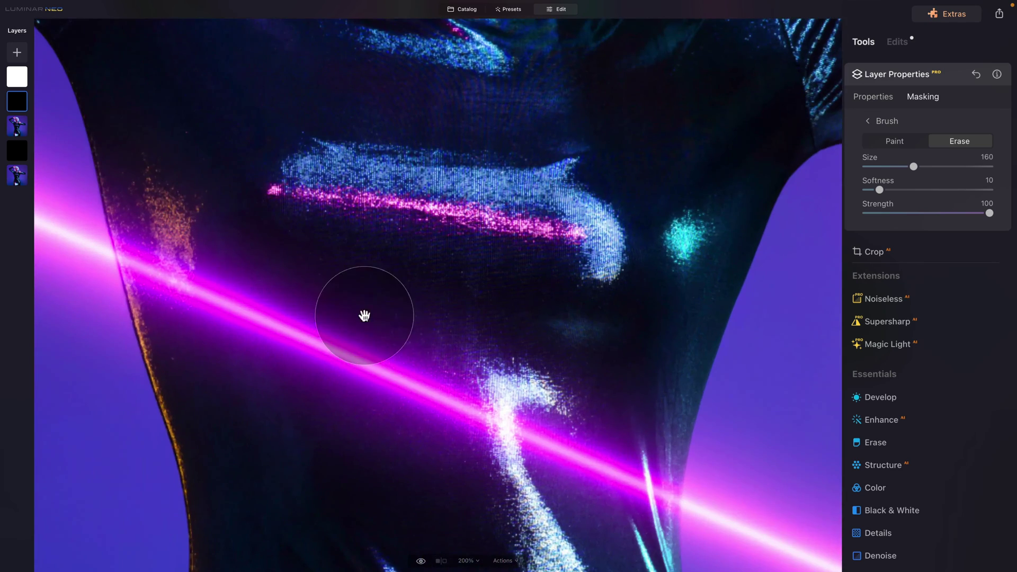
pyautogui.moveTo(364, 316); pyautogui.dragTo(428, 306)
pyautogui.scroll(3, 427, 306)
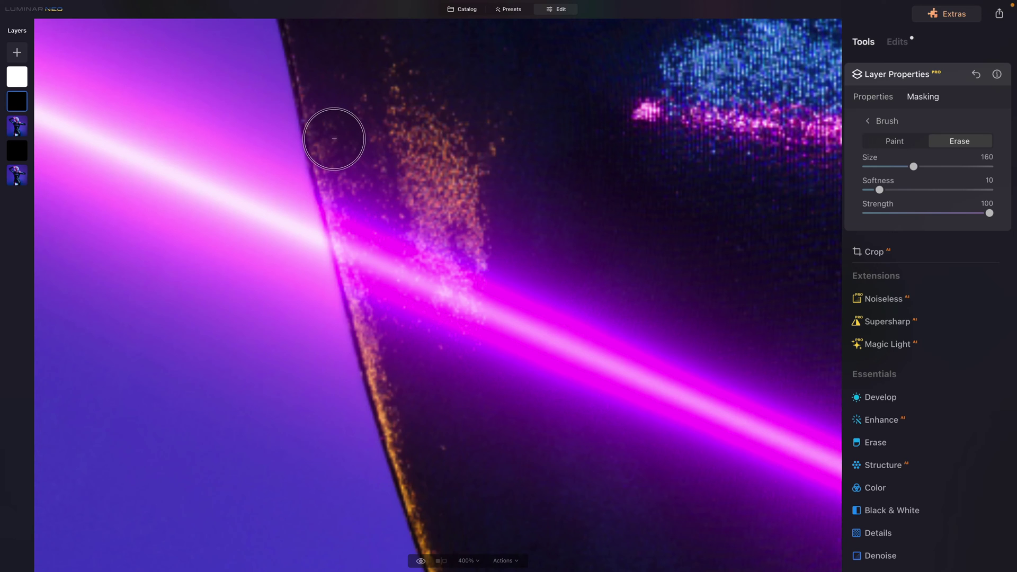
pyautogui.click(335, 141)
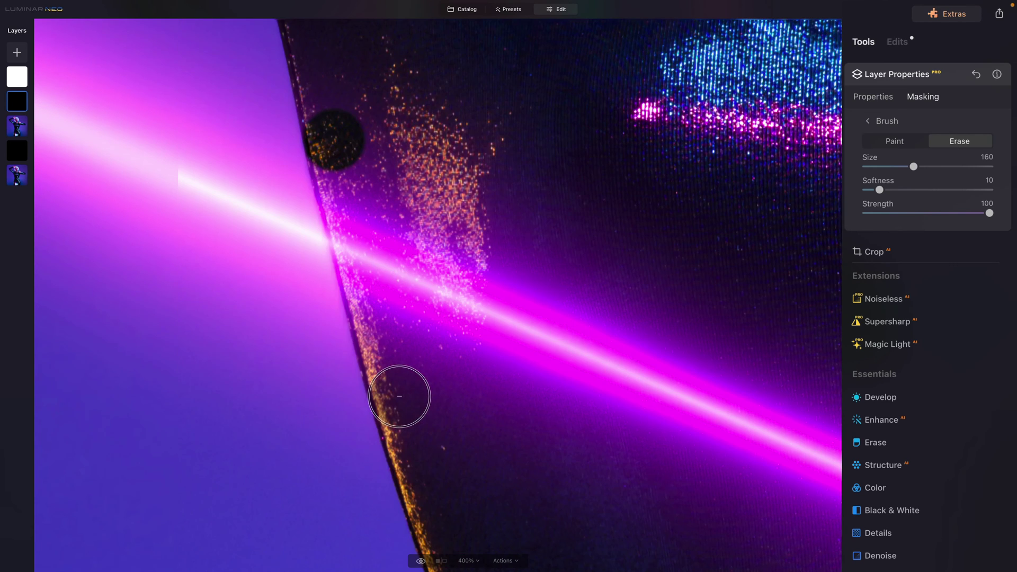
pyautogui.keyDown('shift'); pyautogui.click(400, 397); pyautogui.keyUp('shift')
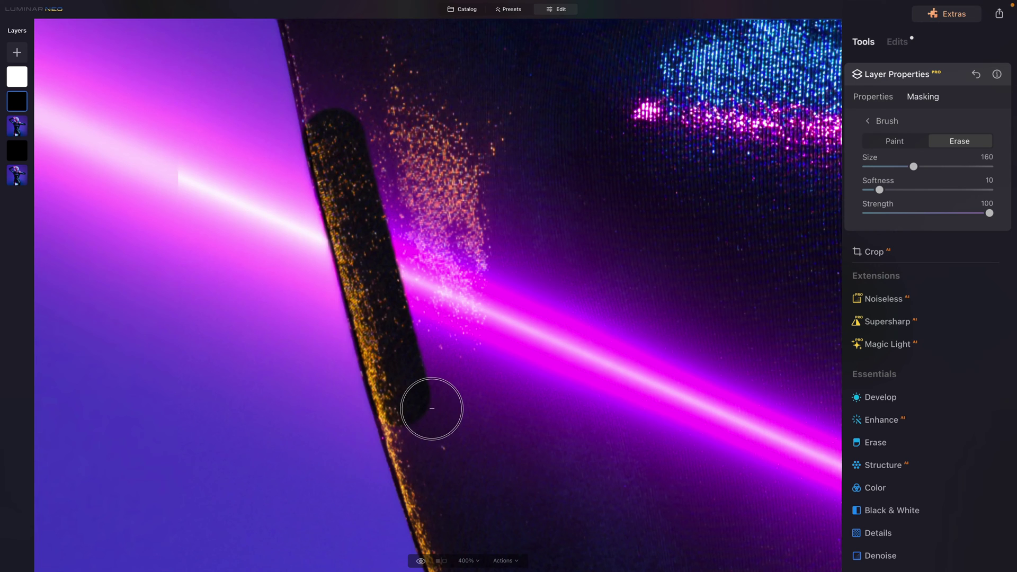
pyautogui.press('super+minus')
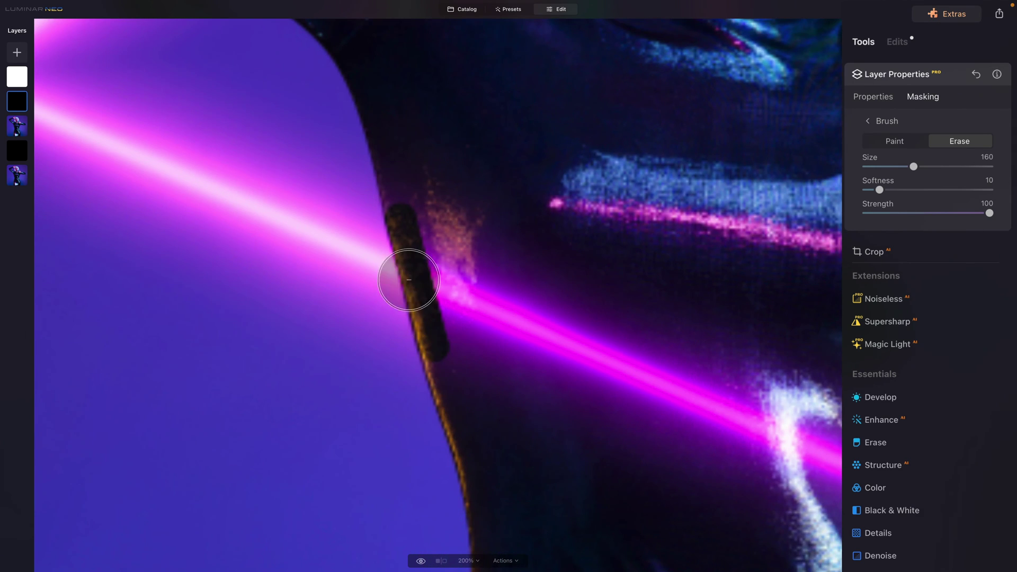
pyautogui.moveTo(458, 363)
pyautogui.mouseDown()
pyautogui.moveTo(479, 313)
pyautogui.moveTo(631, 363)
pyautogui.mouseUp()
pyautogui.press('super+minus')
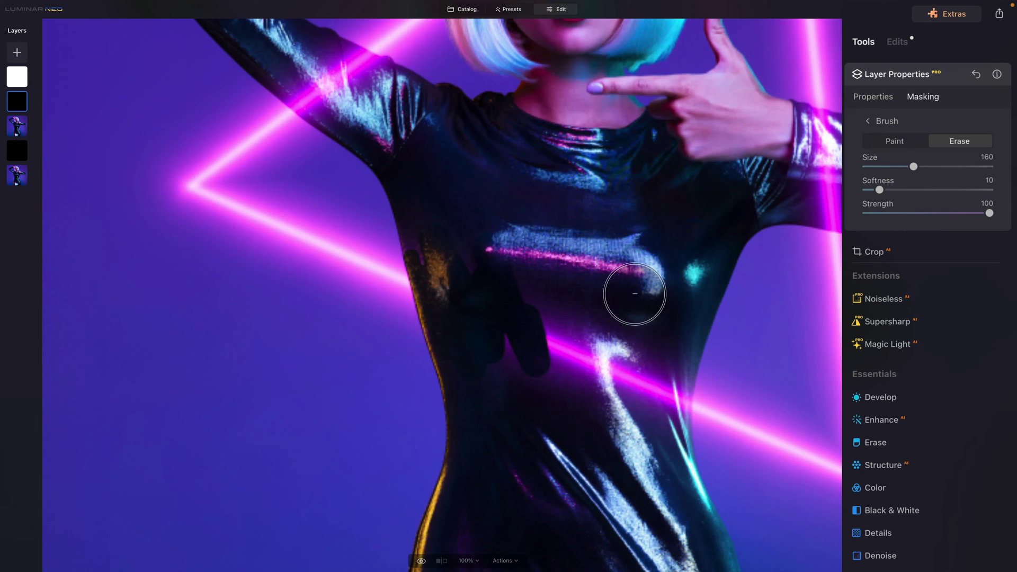
pyautogui.moveTo(634, 294)
pyautogui.mouseDown()
pyautogui.moveTo(527, 238)
pyautogui.moveTo(436, 256)
pyautogui.moveTo(437, 218)
pyautogui.moveTo(433, 241)
pyautogui.moveTo(504, 325)
pyautogui.mouseUp()
pyautogui.press('super+0')
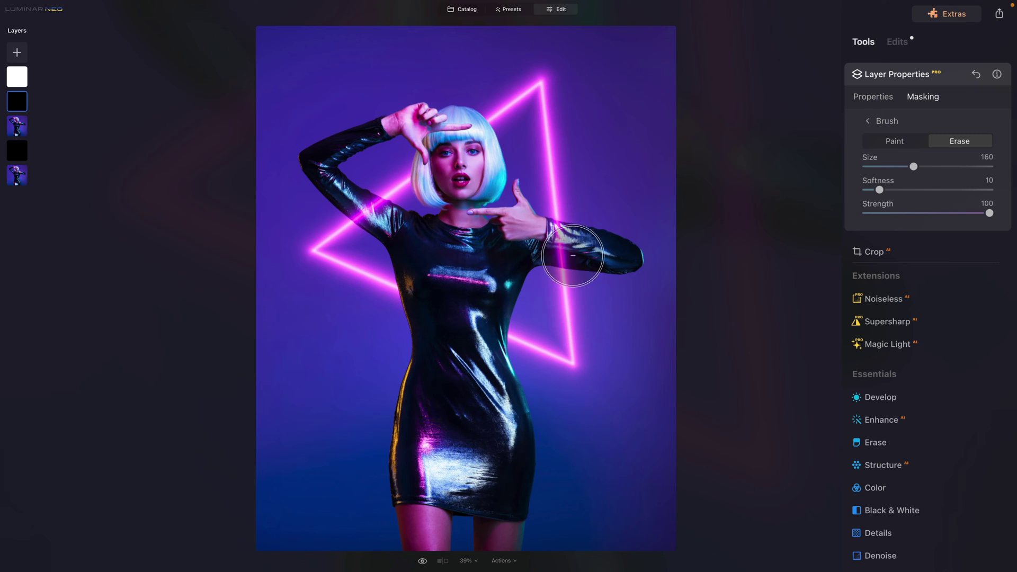
# Erase the beam across the right sleeve, along its top and lower edges.
pyautogui.press('super+2')
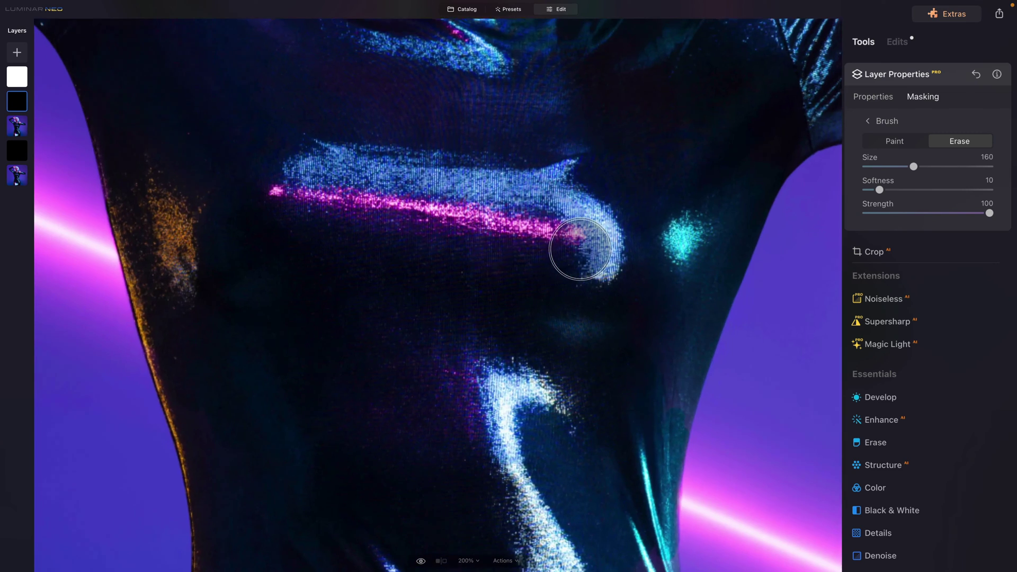
pyautogui.moveTo(613, 200); pyautogui.dragTo(147, 312)
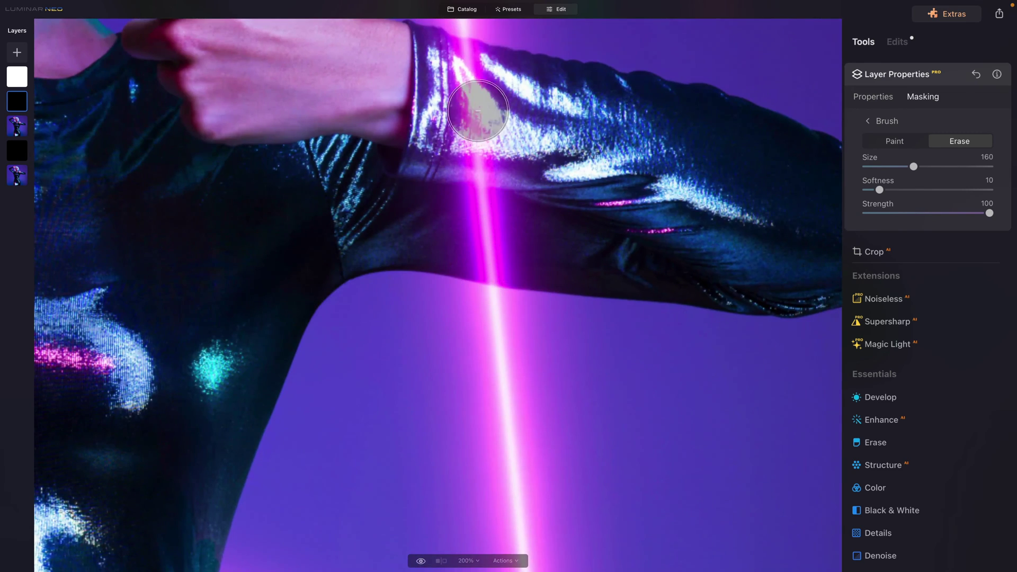
pyautogui.moveTo(466, 91); pyautogui.dragTo(514, 184)
pyautogui.press('super+equal')
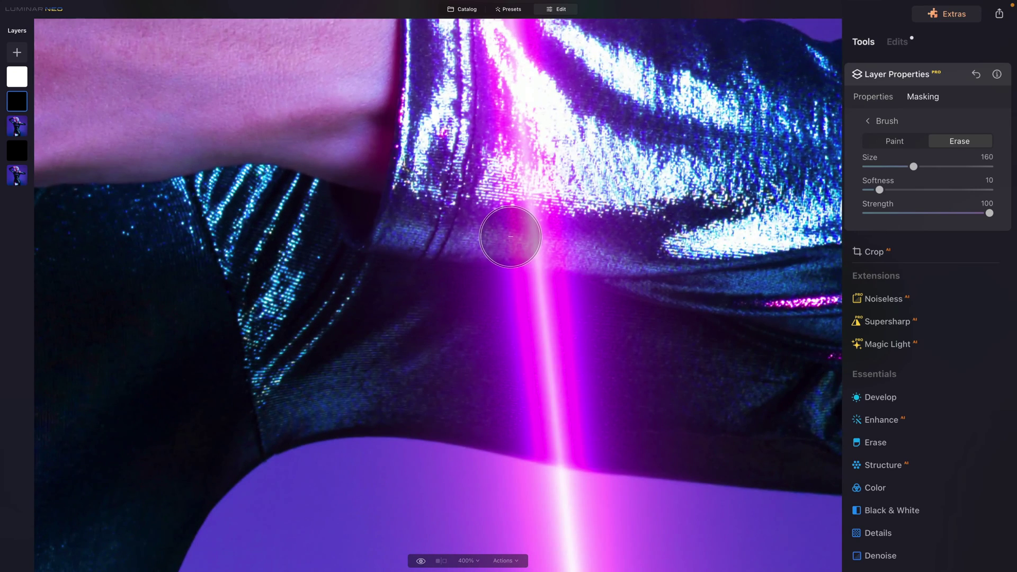
pyautogui.moveTo(510, 238)
pyautogui.mouseDown()
pyautogui.moveTo(535, 239)
pyautogui.moveTo(543, 198)
pyautogui.moveTo(449, 227)
pyautogui.moveTo(365, 195)
pyautogui.moveTo(543, 133)
pyautogui.moveTo(676, 237)
pyautogui.moveTo(799, 273)
pyautogui.mouseUp()
pyautogui.scroll(5, 799, 273)
pyautogui.press('super+equal')
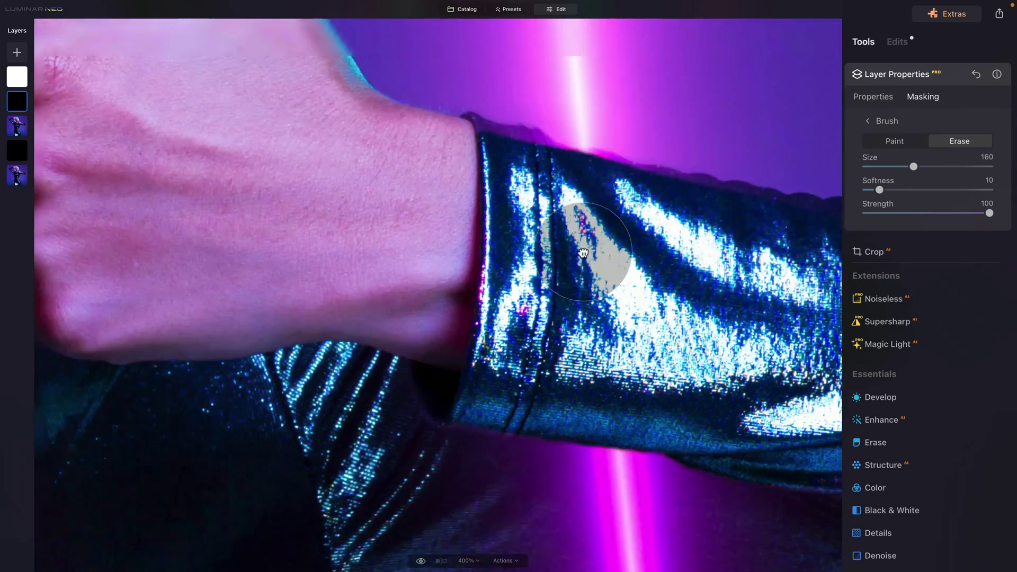
pyautogui.moveTo(478, 165)
pyautogui.mouseDown()
pyautogui.moveTo(547, 180)
pyautogui.moveTo(589, 204)
pyautogui.moveTo(682, 221)
pyautogui.mouseUp()
pyautogui.hscroll(5, 586, 272)
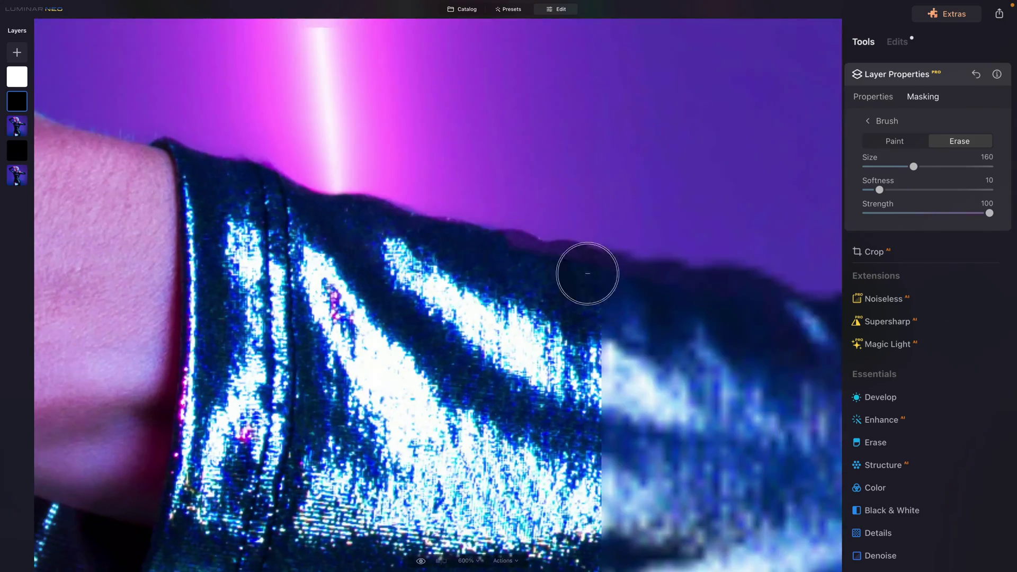
pyautogui.moveTo(498, 264)
pyautogui.mouseDown()
pyautogui.moveTo(788, 357)
pyautogui.moveTo(595, 273)
pyautogui.moveTo(511, 182)
pyautogui.moveTo(435, 176)
pyautogui.mouseUp()
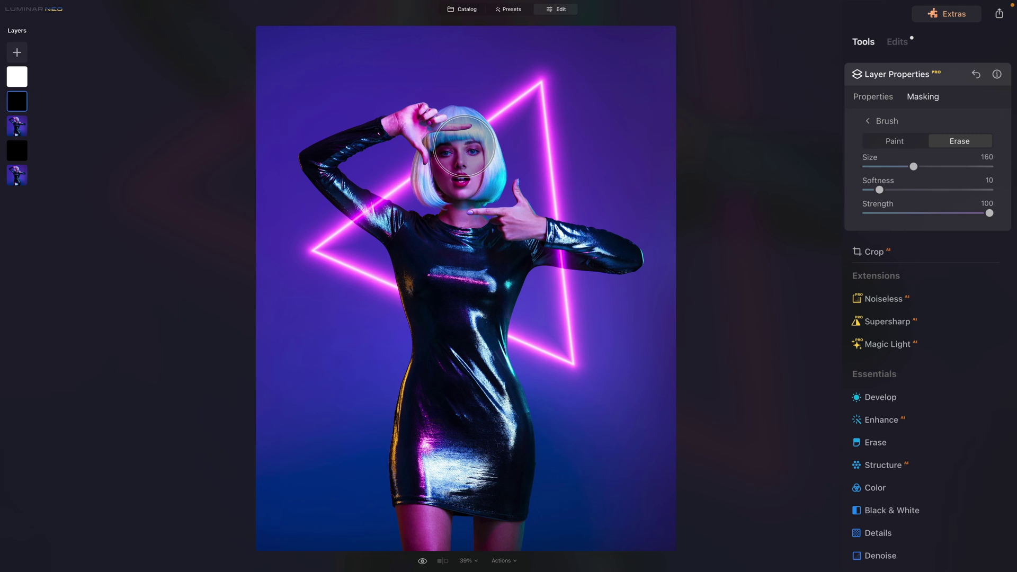
# Exit mask brushing and select the dark fourth layer in the Layers panel.
pyautogui.press('Escape')
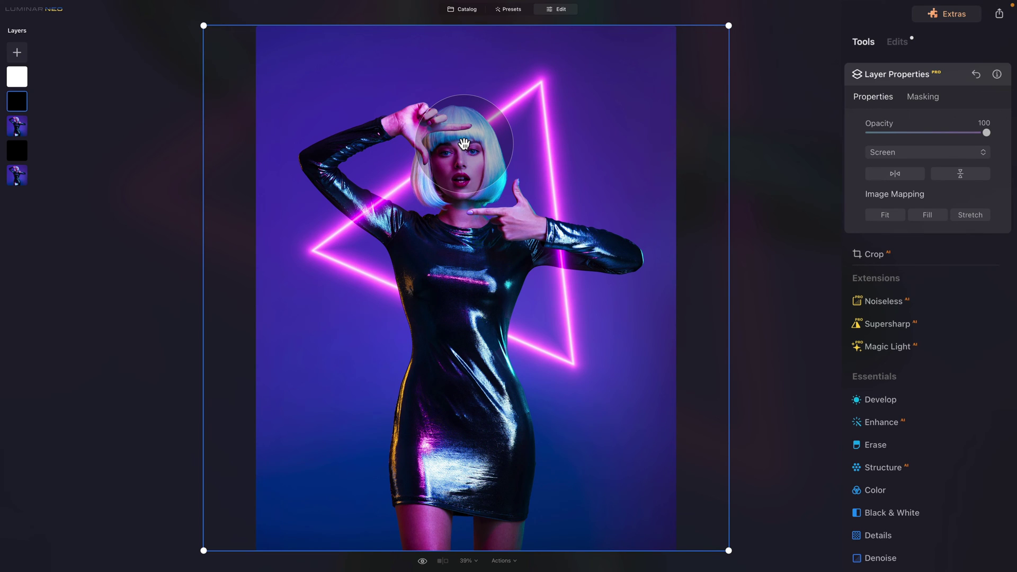
pyautogui.click(17, 152)
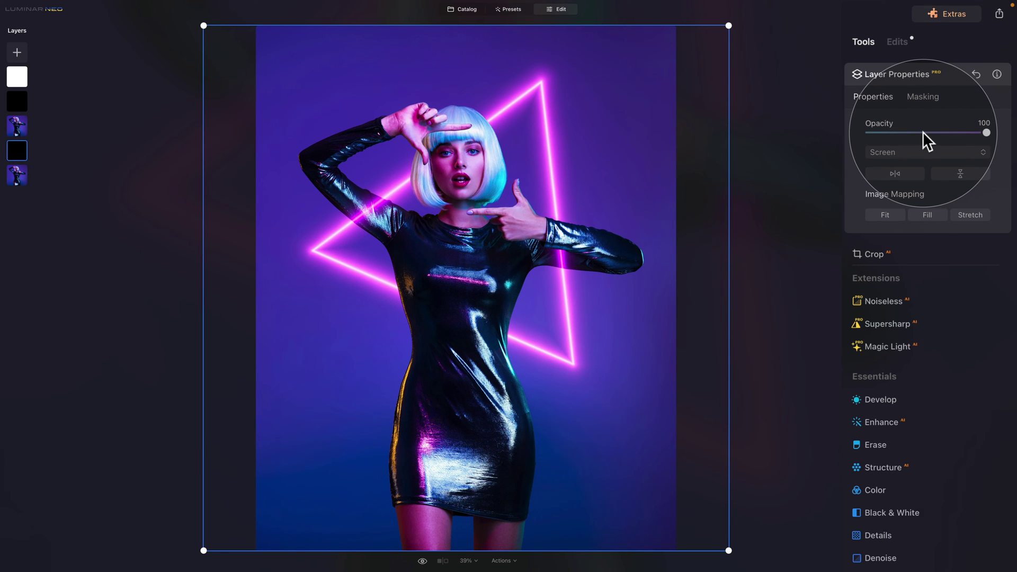
# Paint Neon & Glow along the triangle, with Spread 63 and Atmosphere 46.
pyautogui.click(895, 43)
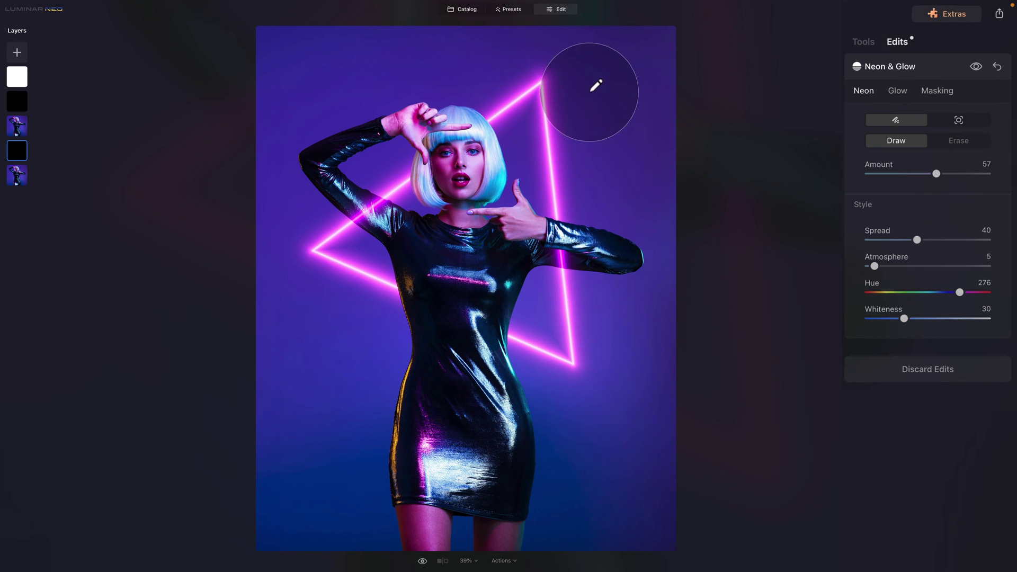
pyautogui.moveTo(604, 257); pyautogui.dragTo(607, 255)
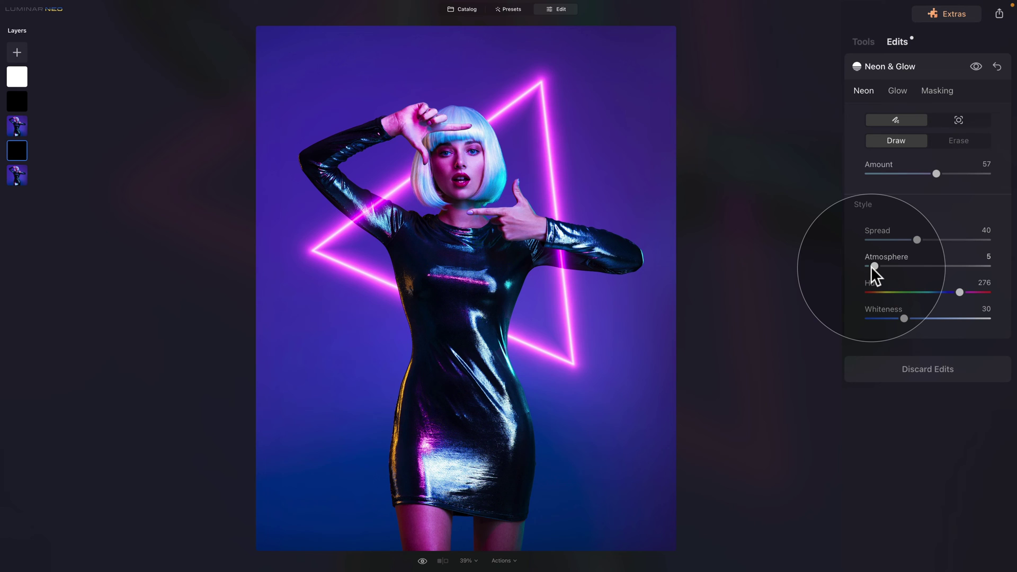
pyautogui.moveTo(873, 265); pyautogui.dragTo(947, 240)
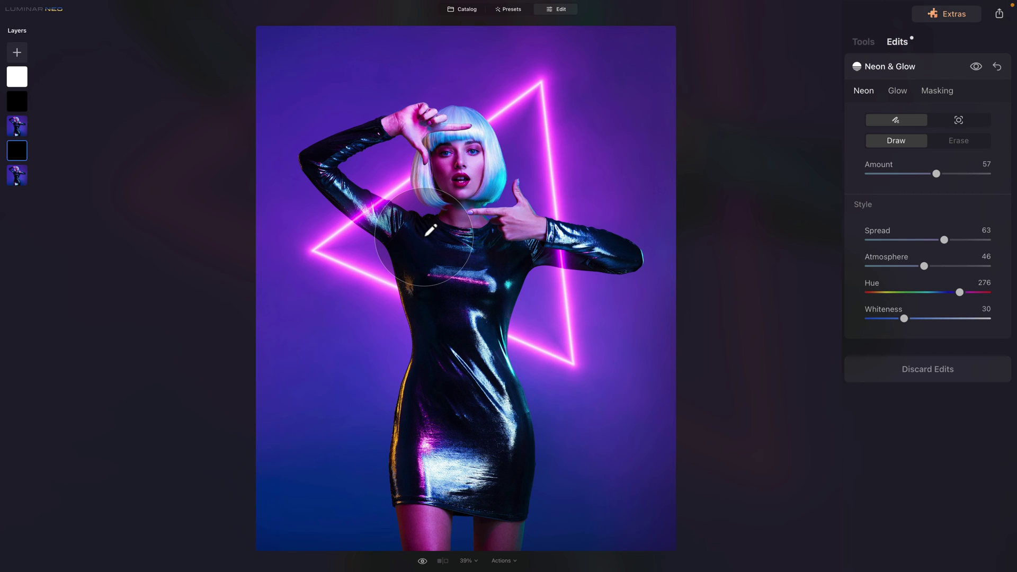
# Collapse the Neon & Glow panel and return to the full Tools list.
pyautogui.click(914, 69)
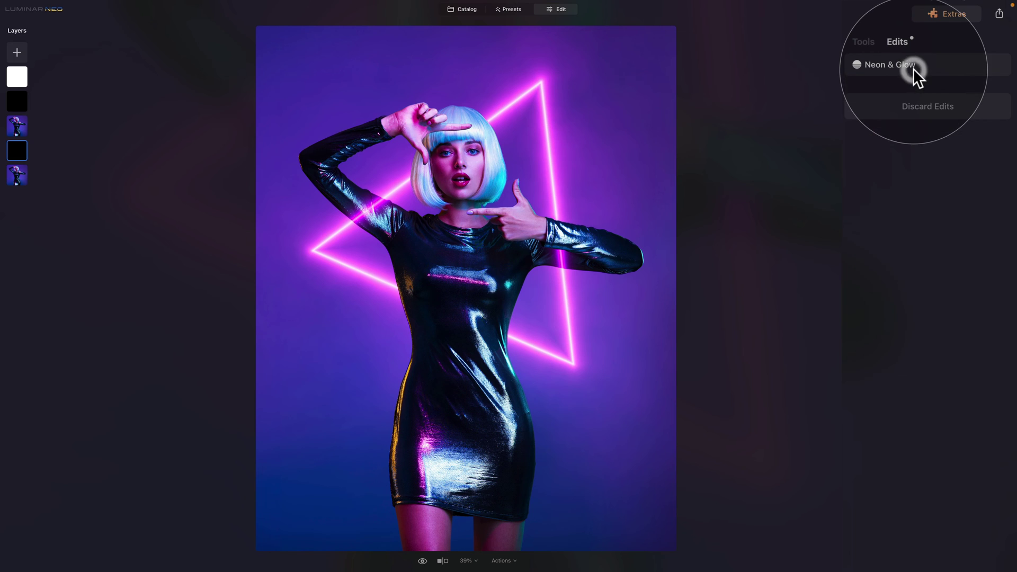
pyautogui.click(868, 42)
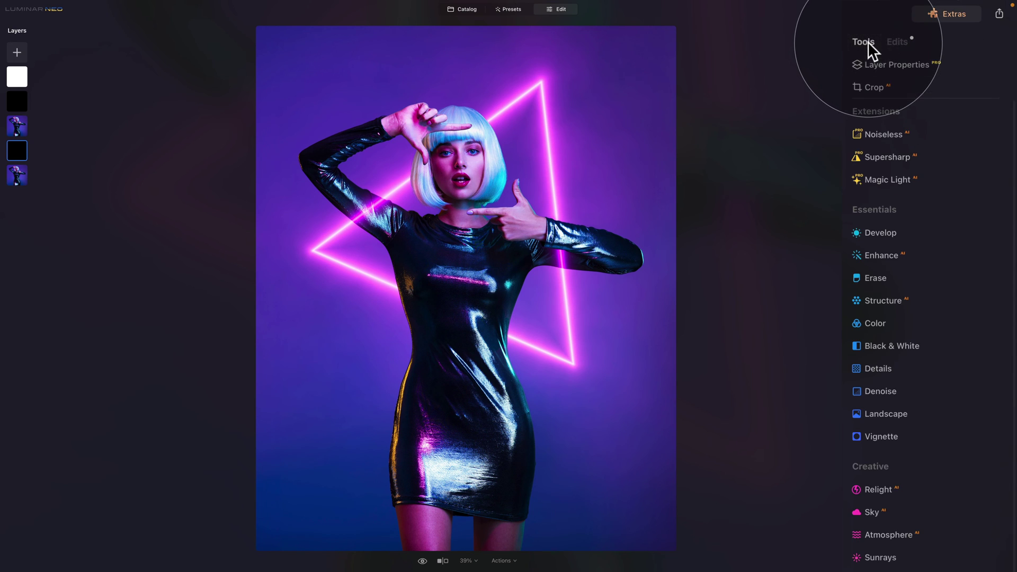